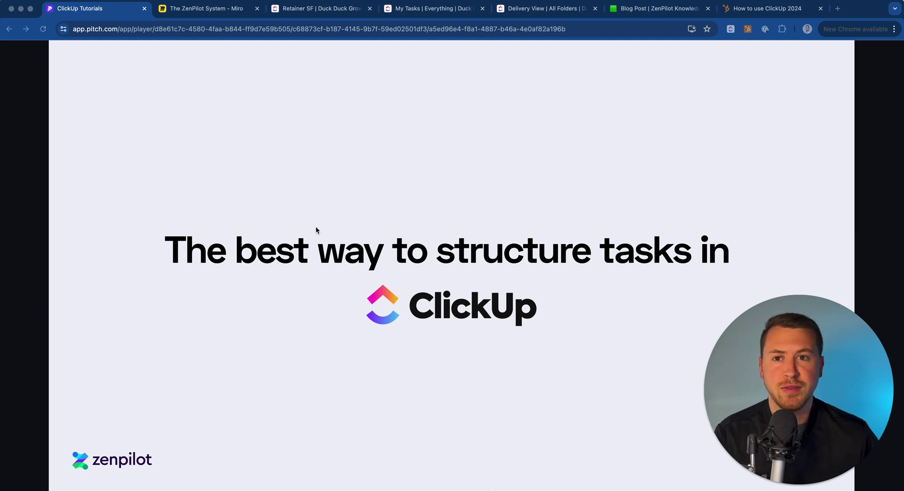
Switch to the Miro board The ZenPilot System and examine the single-task blog example and the "Why this fails" notes
click(210, 9)
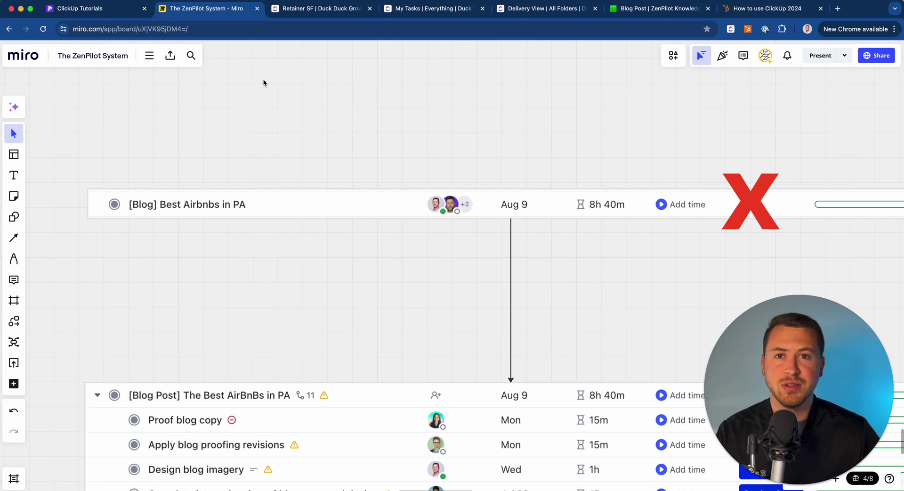
scroll(263, 78, up, 3)
scroll(263, 82, down, 2)
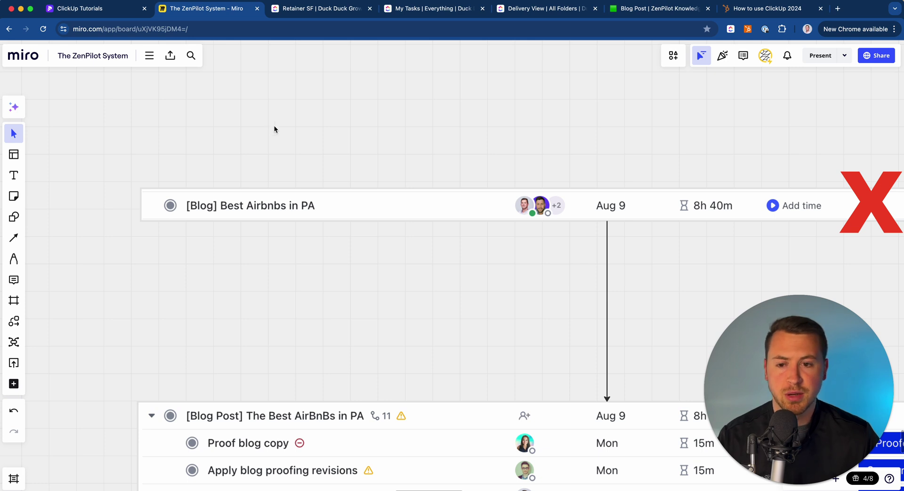
scroll(274, 127, down, 2)
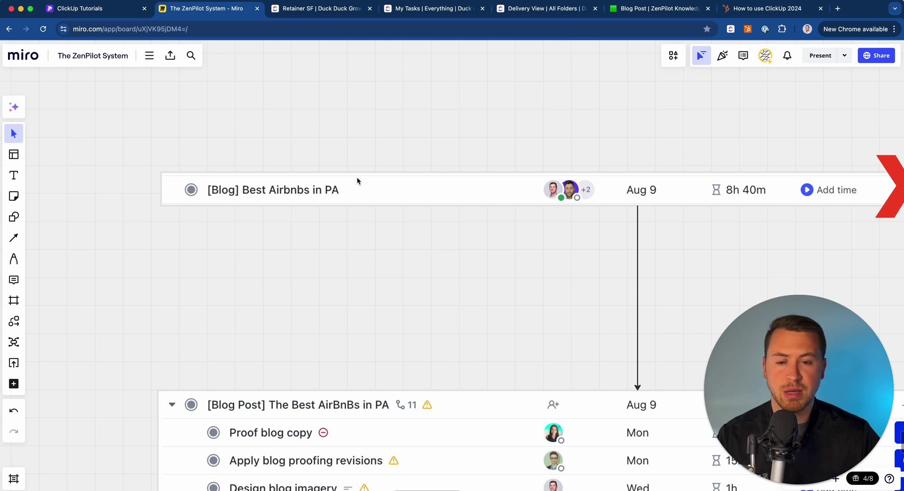
scroll(357, 180, right, 2)
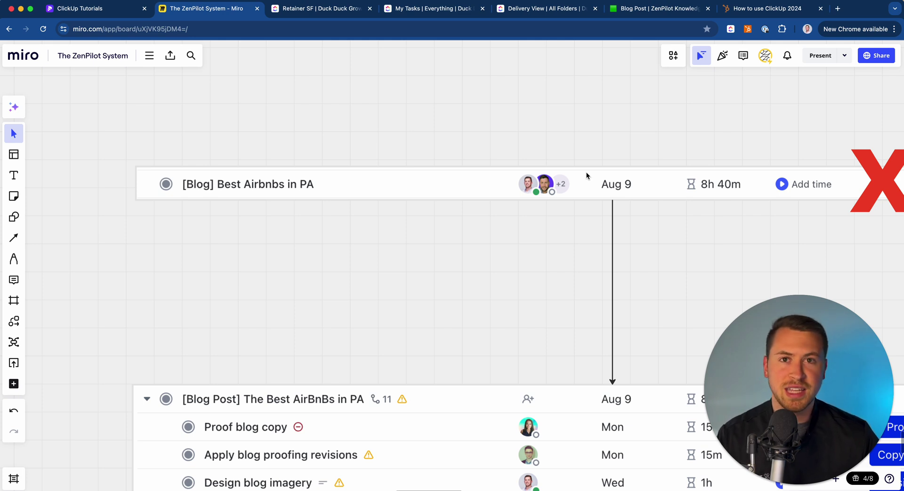
scroll(586, 171, right, 10)
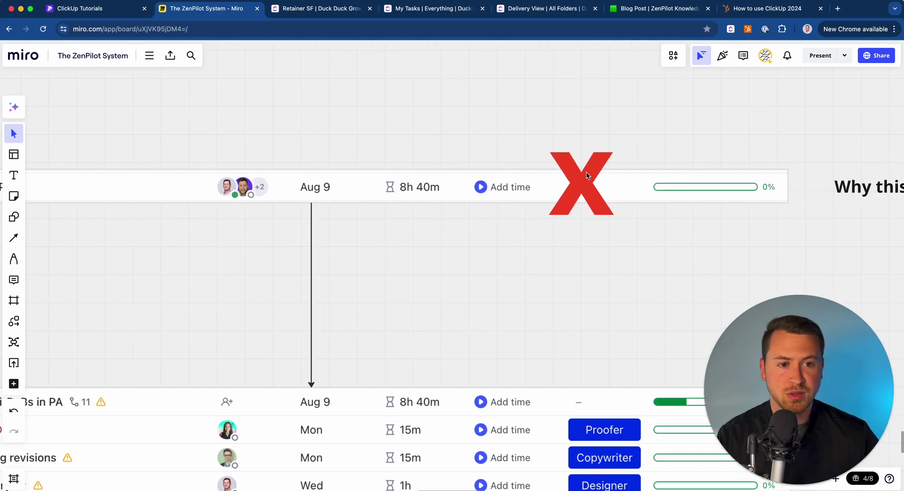
scroll(586, 172, right, 10)
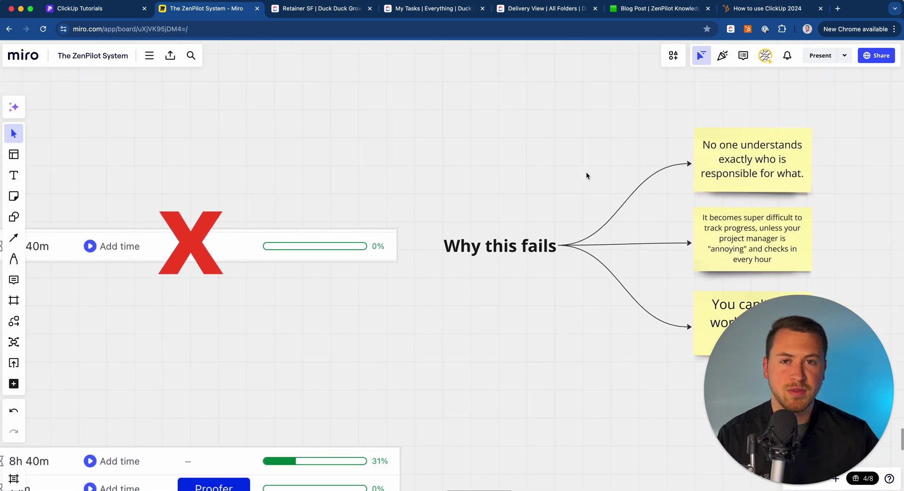
scroll(586, 172, right, 8)
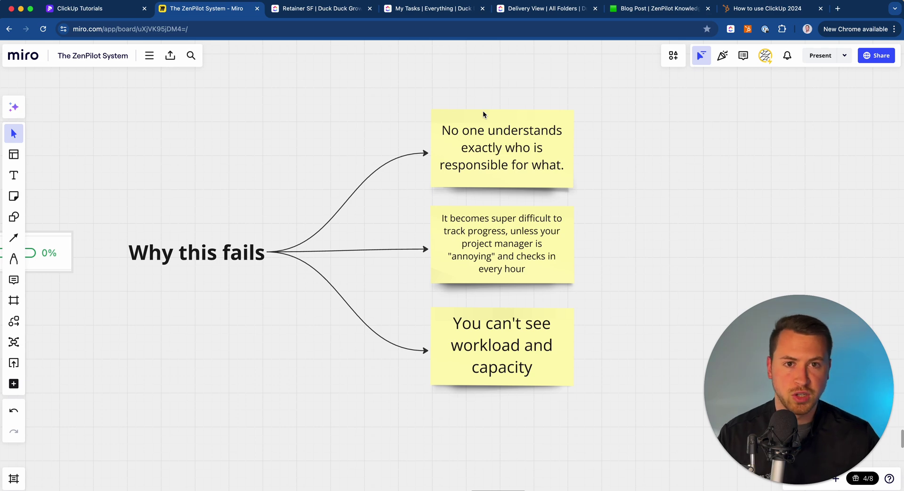
In ClickUp's My Tasks view, inspect the active filters and the details of the task "[Blog Post] The Best Airbnbs in PA"
click(448, 11)
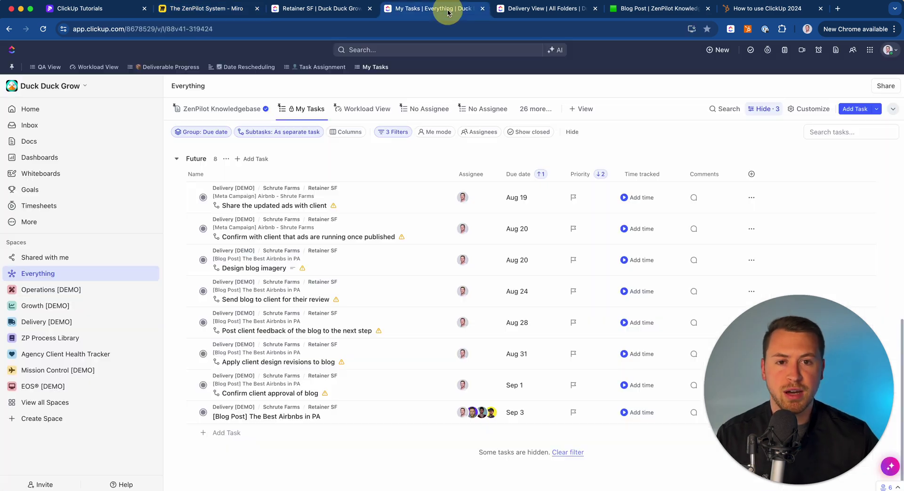
click(393, 131)
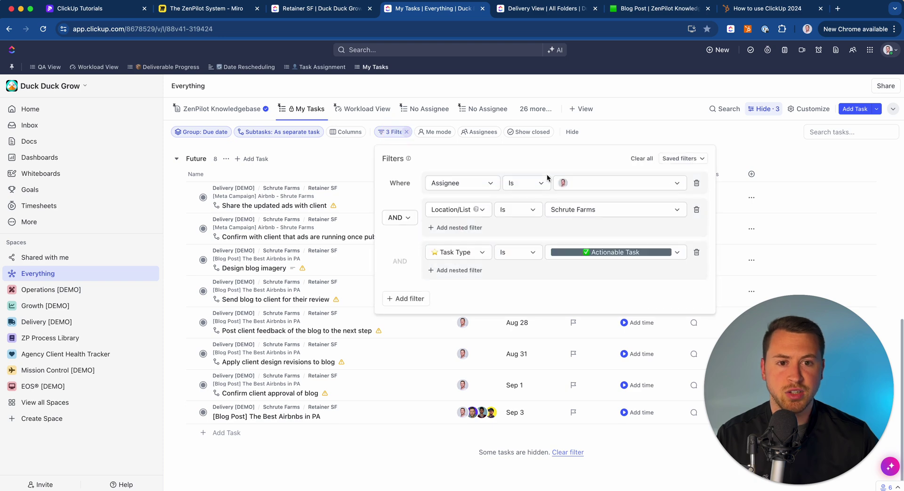
click(315, 164)
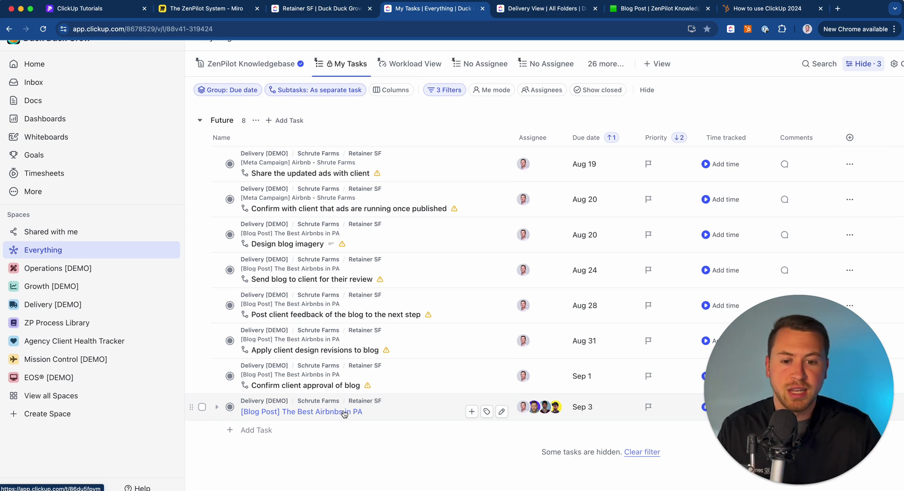
click(345, 413)
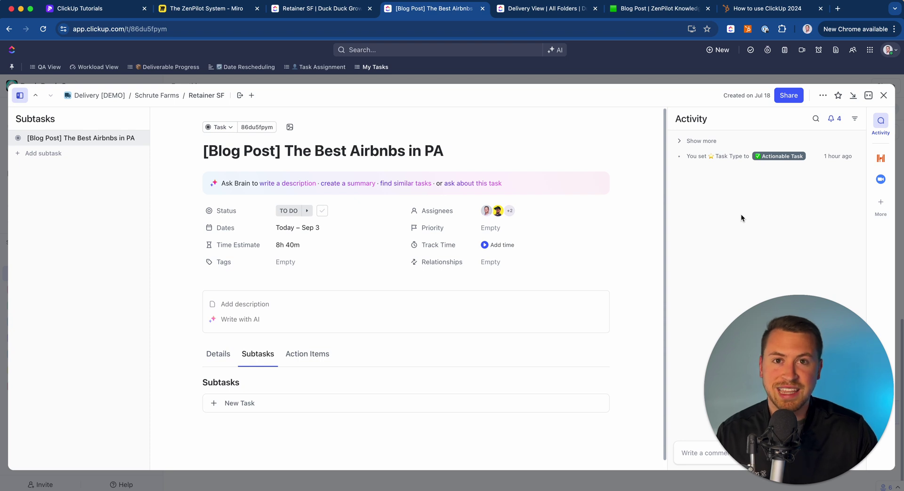
click(884, 95)
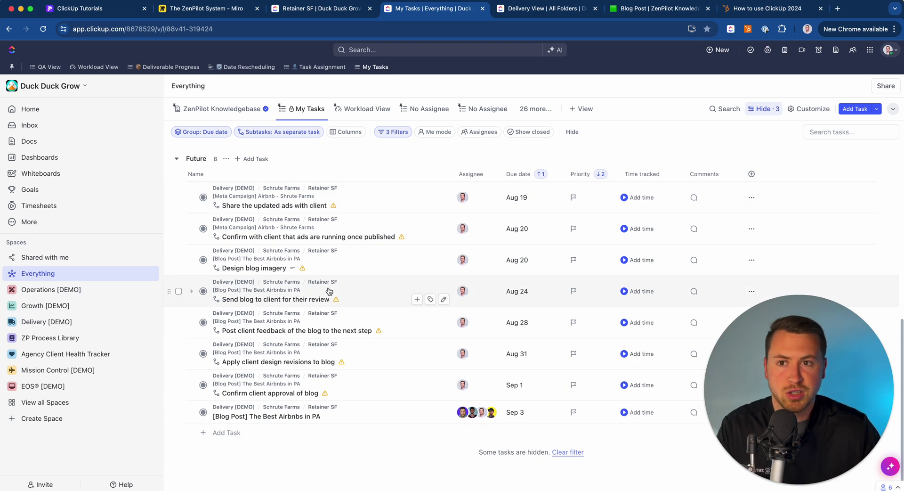
Return to the Miro board and compare the "[Blog] Best Airbnbs in PA" row with the notes on tracking progress and capacity
click(221, 9)
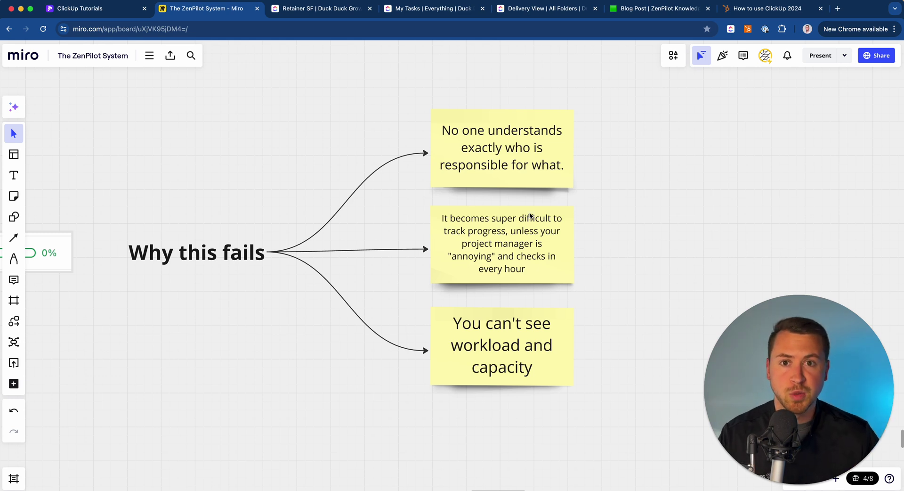
scroll(266, 101, left, 15)
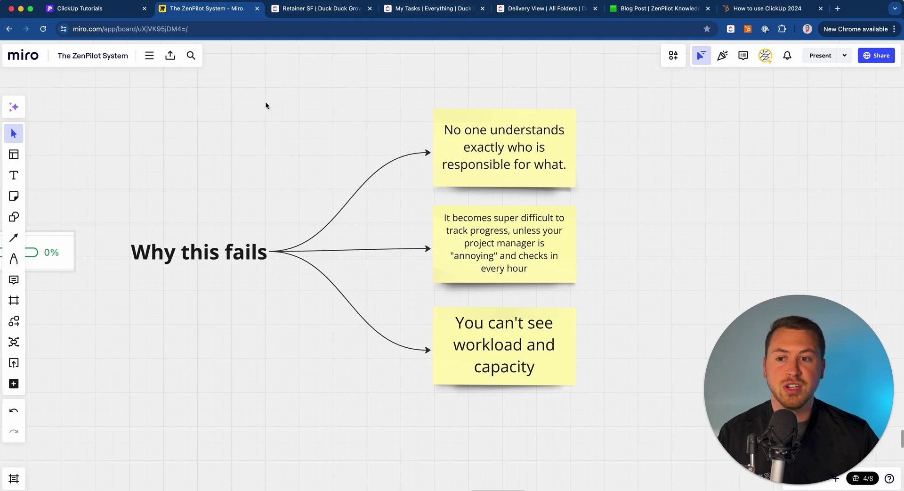
scroll(478, 173, down, 3)
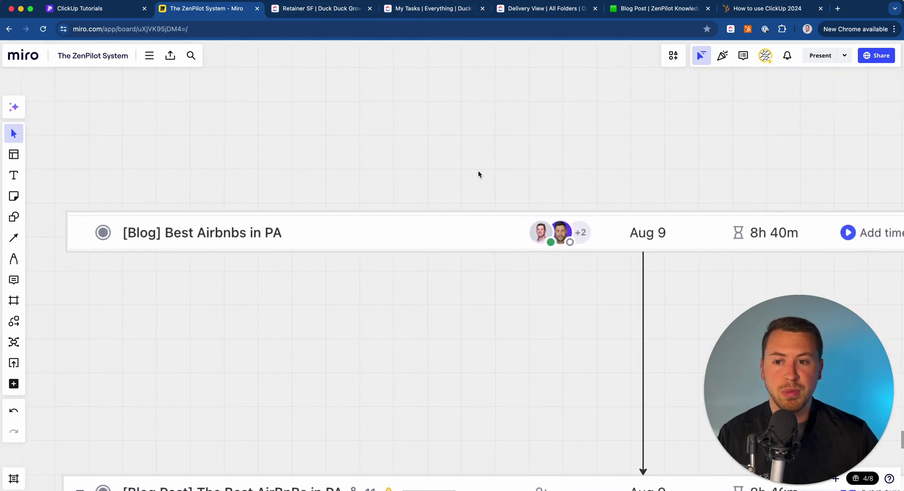
scroll(144, 234, left, 2)
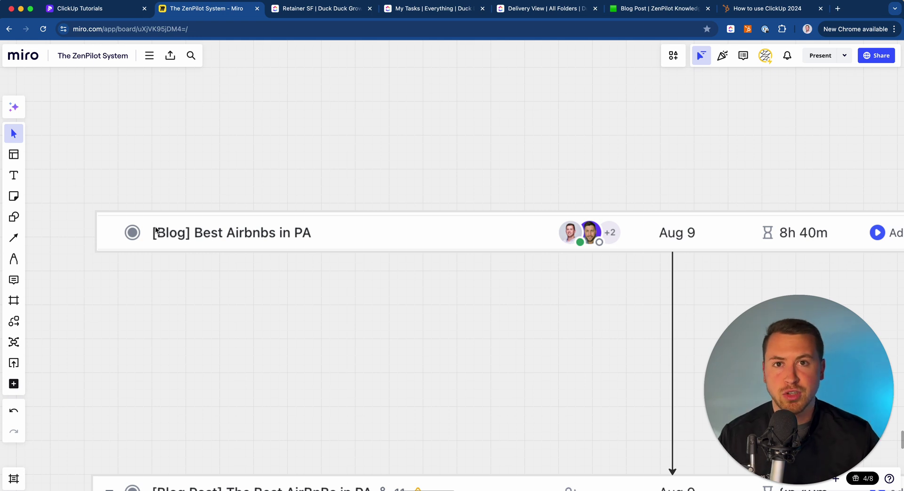
scroll(156, 231, right, 15)
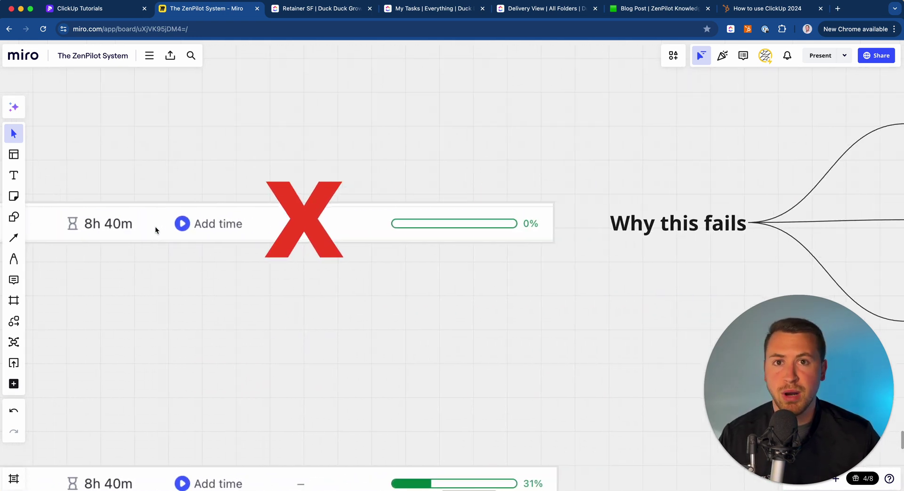
scroll(156, 230, right, 9)
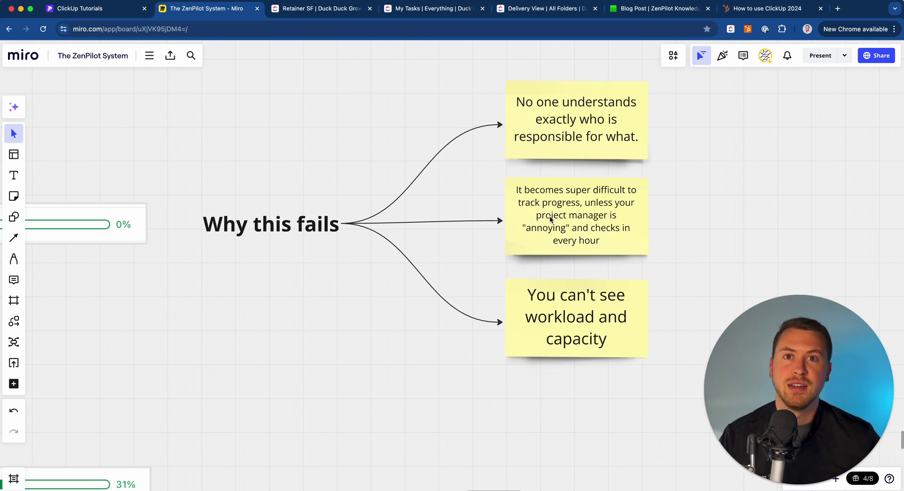
scroll(550, 218, left, 1)
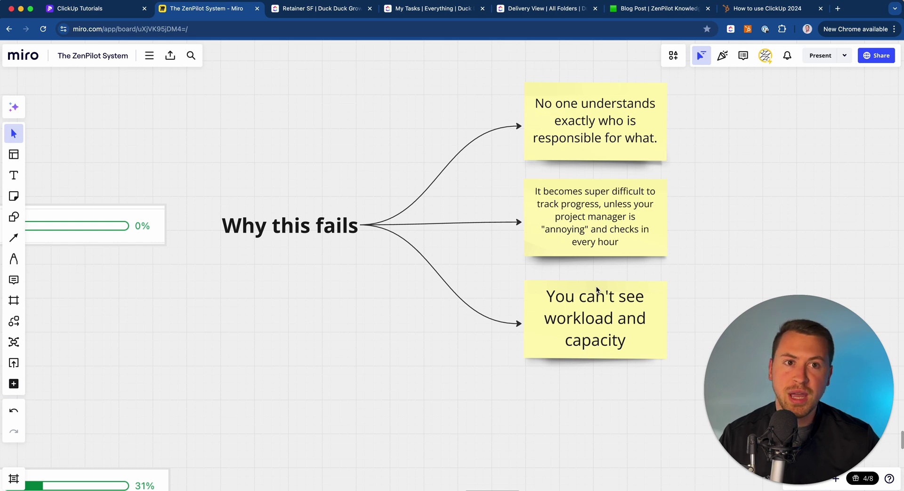
Switch to ClickUp's Delivery View and inspect the team members' scheduled hours and daily capacity in the workload chart
click(542, 12)
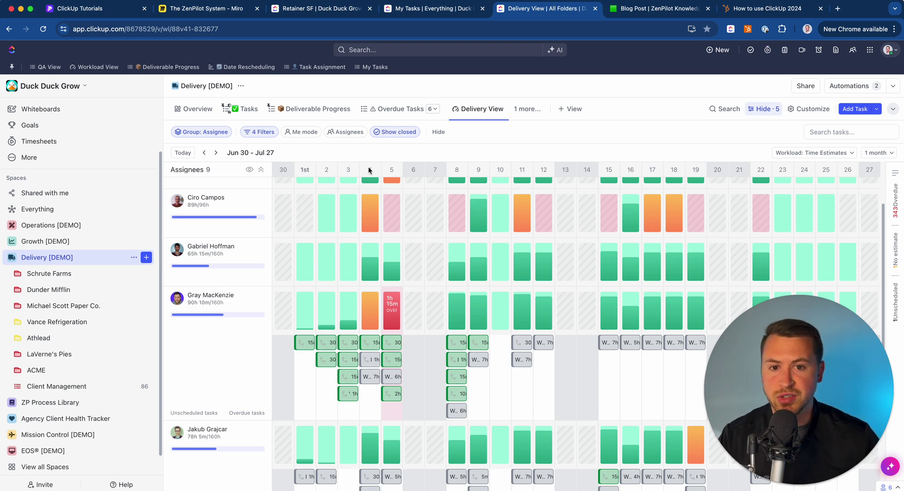
mouse_move(456, 180)
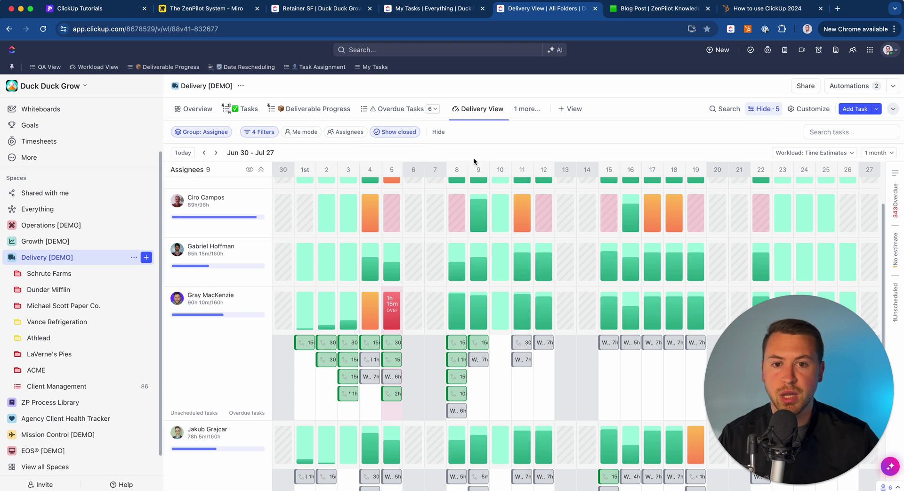
mouse_move(389, 307)
mouse_move(370, 318)
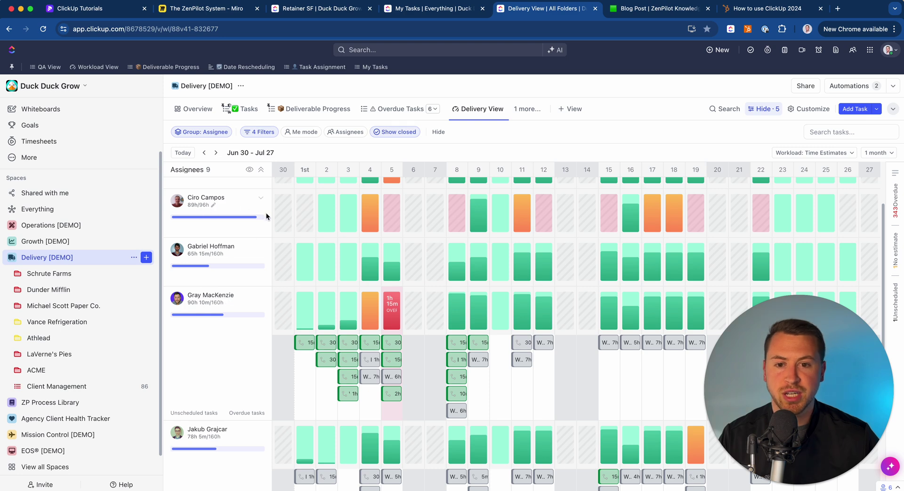
mouse_move(369, 219)
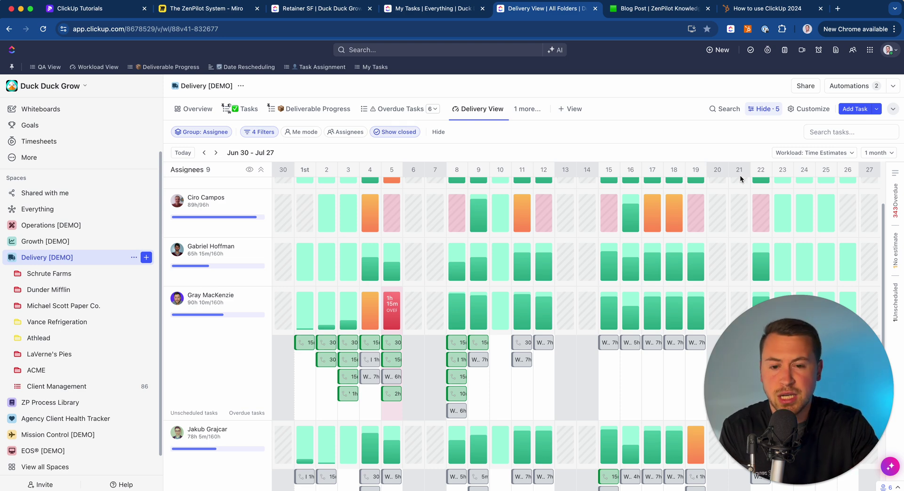
mouse_move(375, 264)
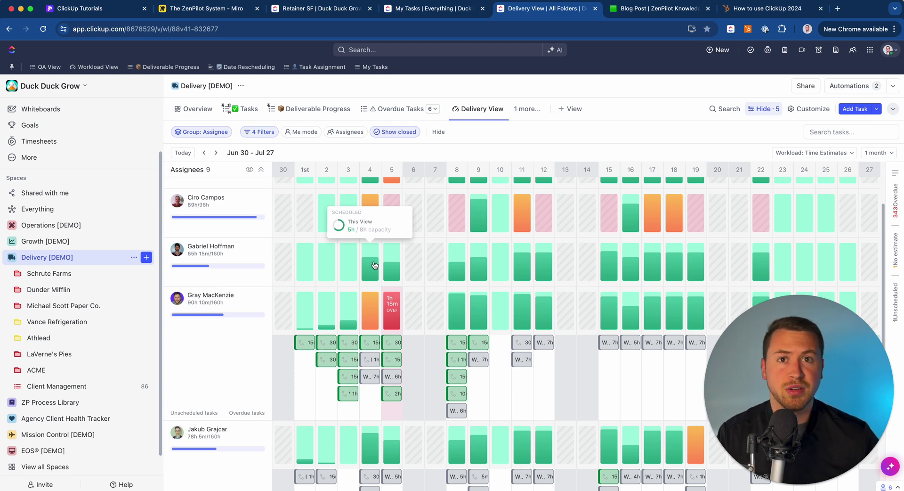
mouse_move(463, 254)
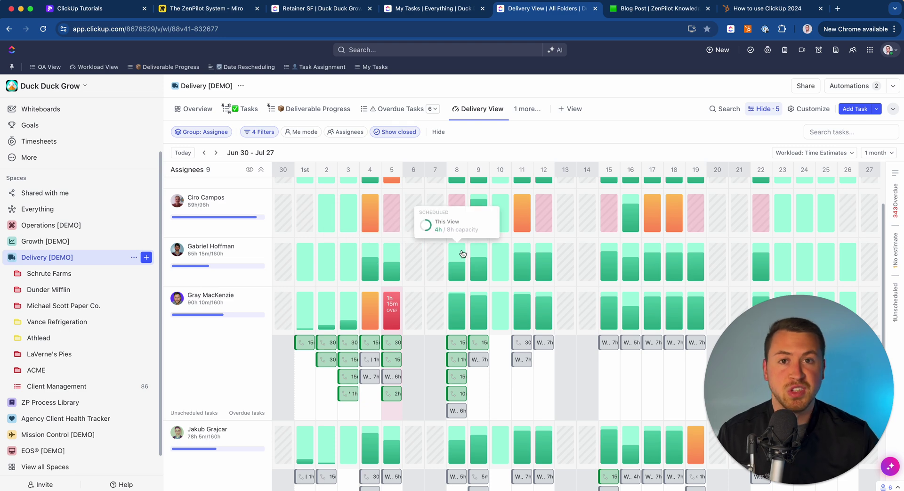
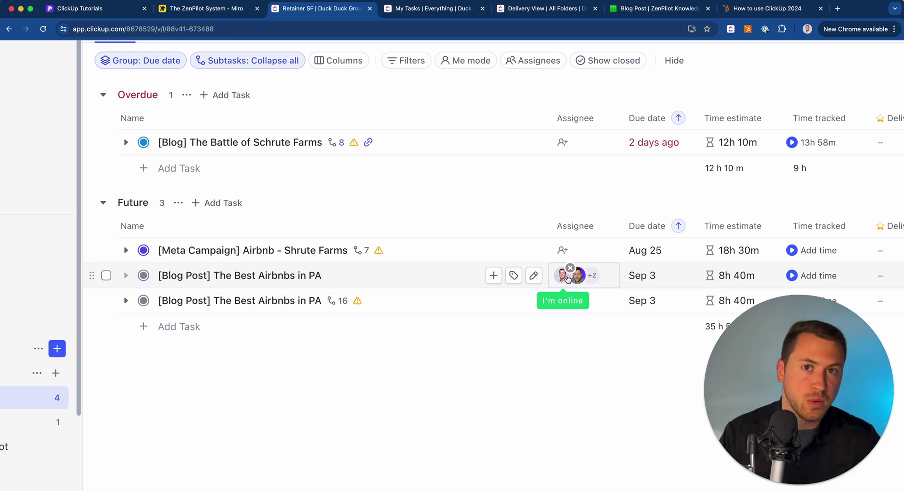
In the Retainer SF list, check the status options available for the blog post task that has several assignees
click(145, 278)
scroll(222, 397, down, 3)
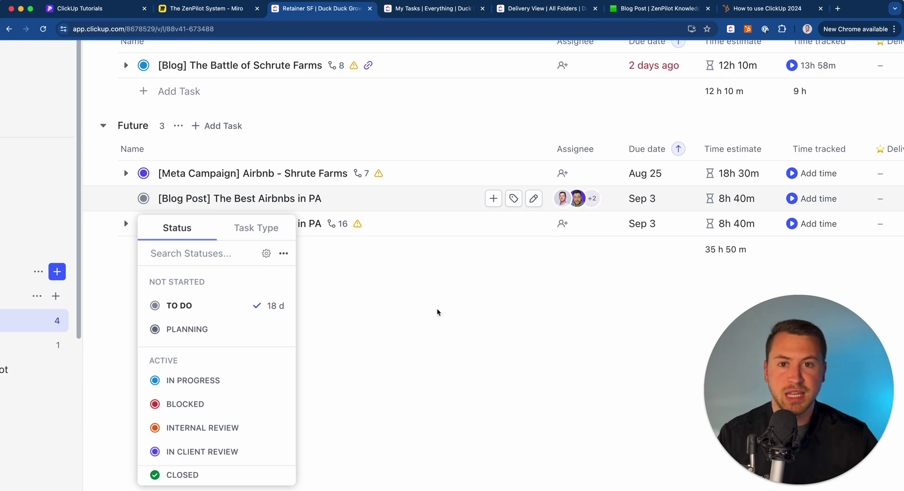
click(499, 297)
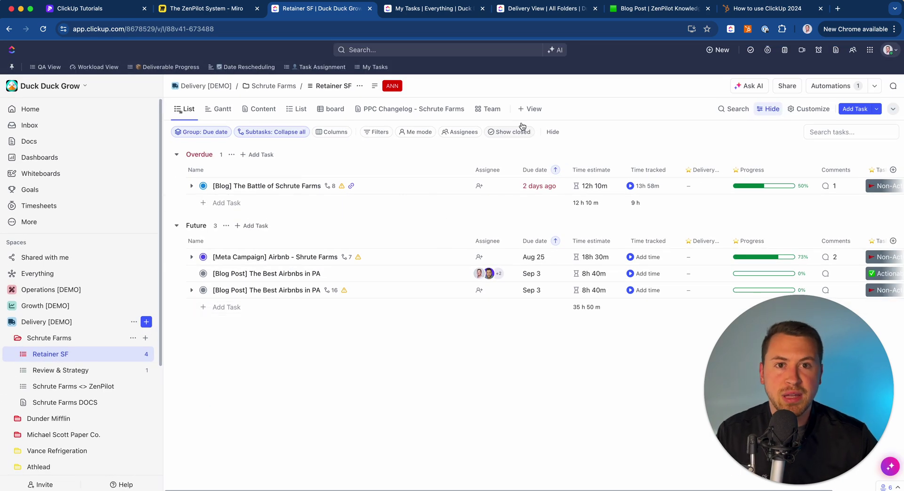
Review the blog subtasks and their dependency warnings in My Tasks, glance at the ClickUp Home page, and return to My Tasks
click(459, 9)
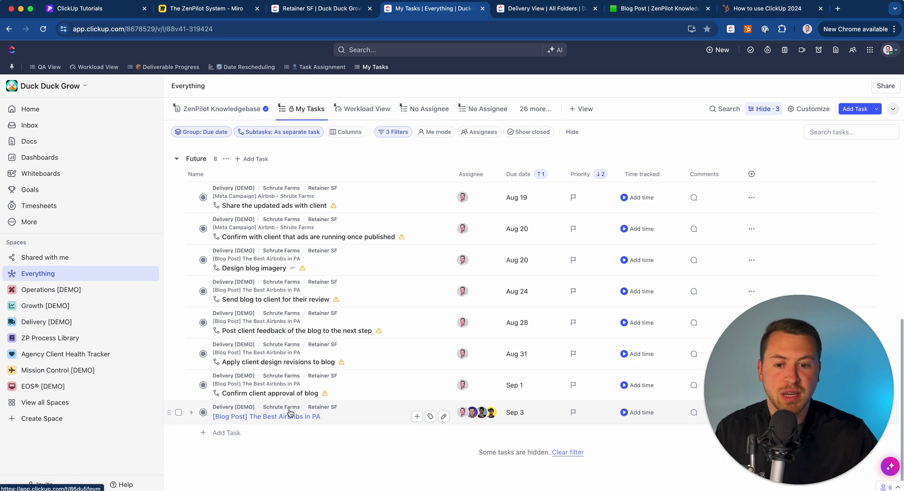
mouse_move(344, 363)
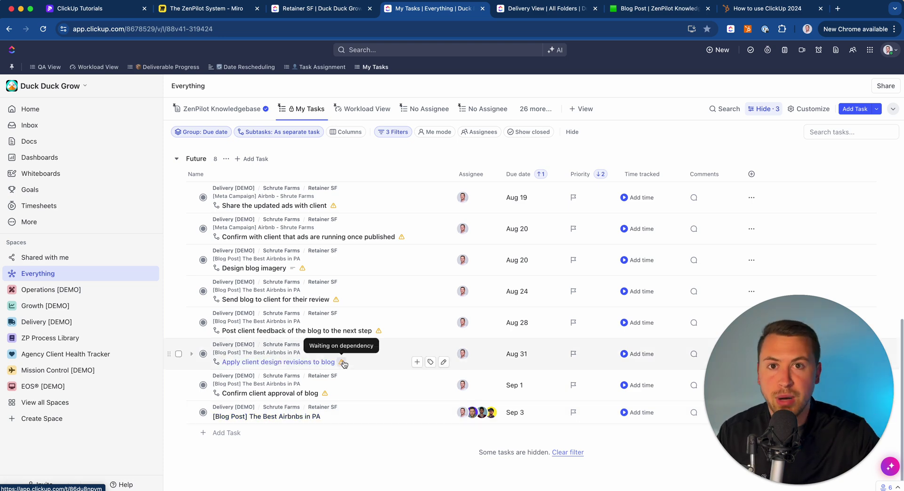
click(65, 113)
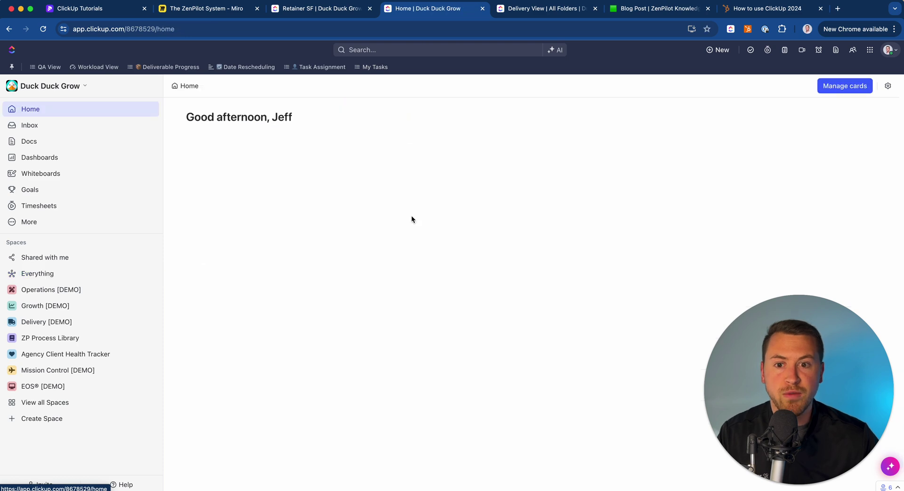
click(8, 29)
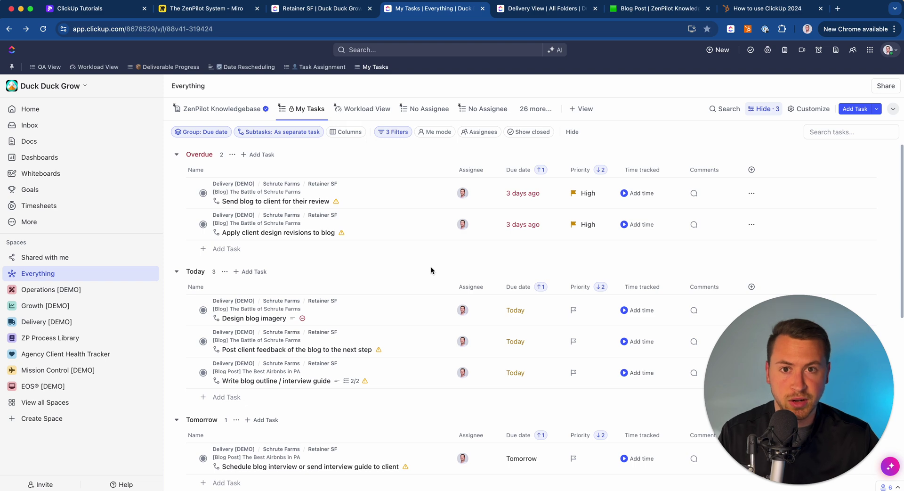
Check the Retainer SF list again, and return to the Miro board to view the blog post's breakdown into subtasks
click(322, 13)
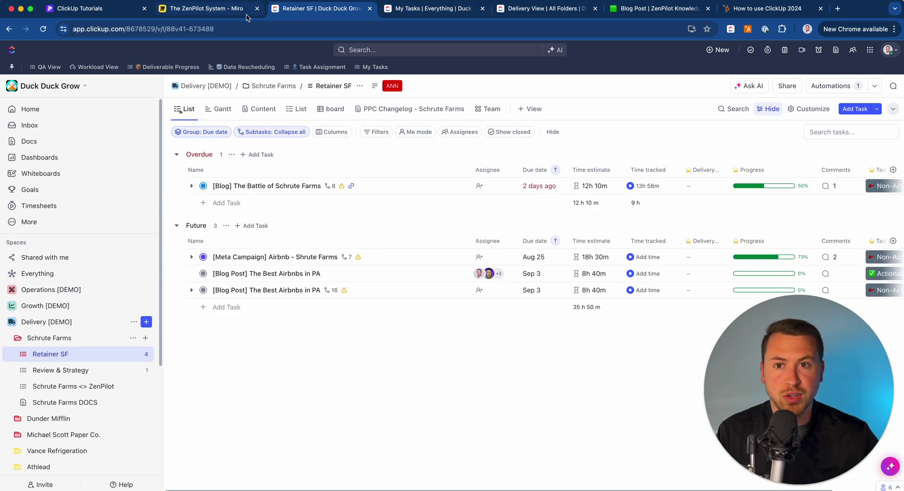
click(228, 11)
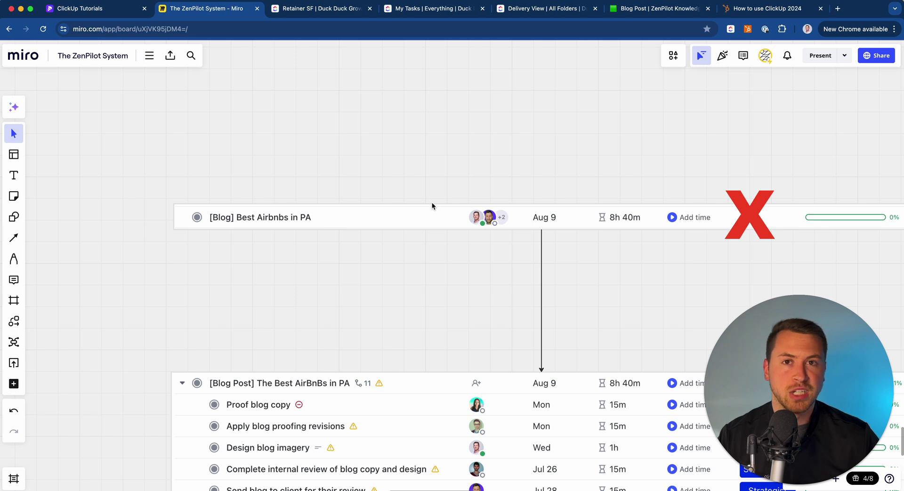
scroll(431, 202, down, 2)
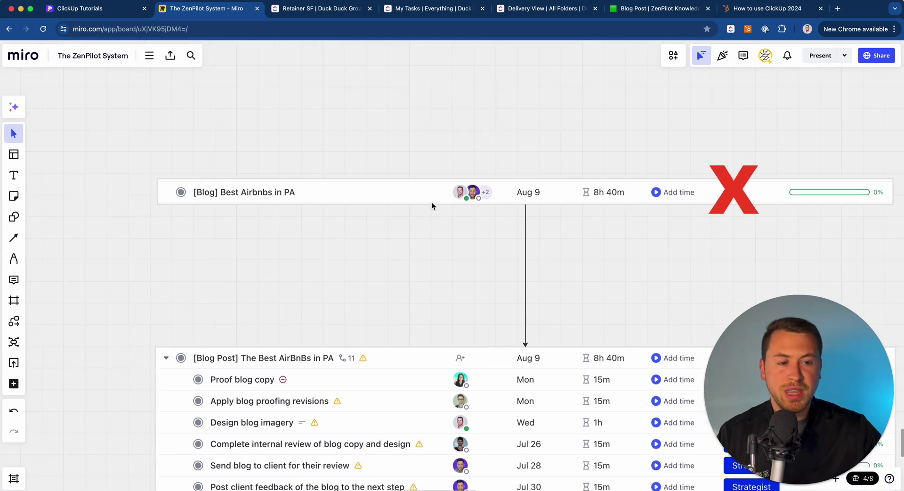
Review the blog post's subtask breakdown on the Miro board, check ClickUp's Delivery View workload, and return to the board
scroll(431, 202, down, 2)
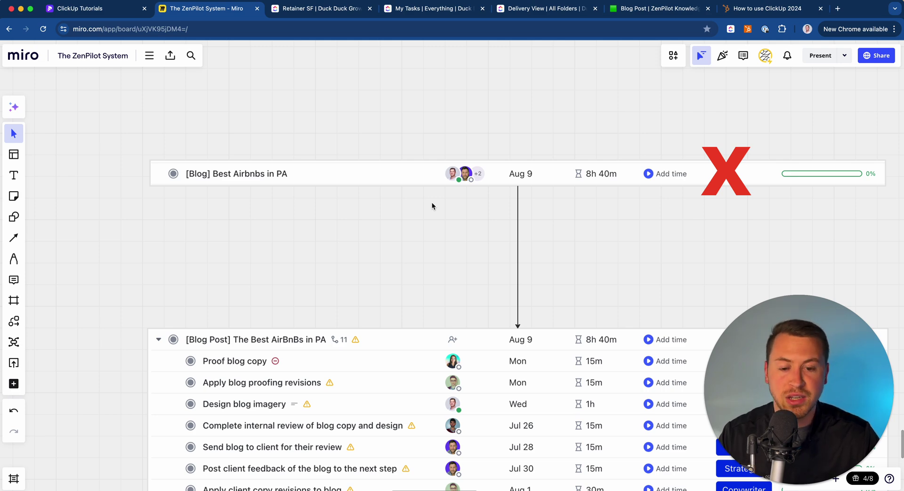
scroll(432, 206, down, 5)
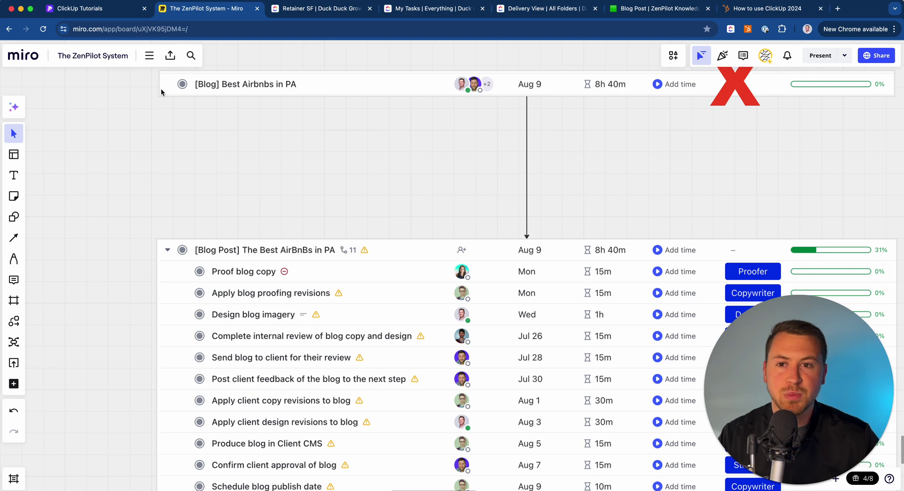
scroll(245, 85, down, 4)
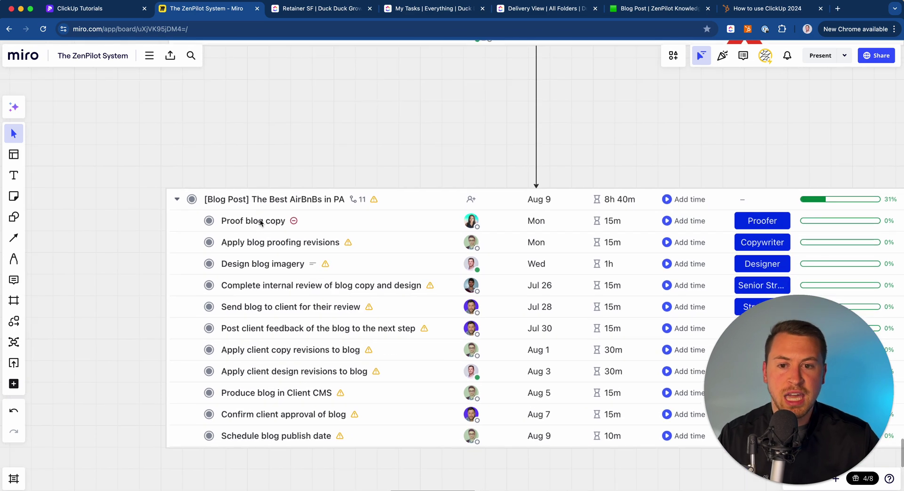
scroll(292, 419, down, 2)
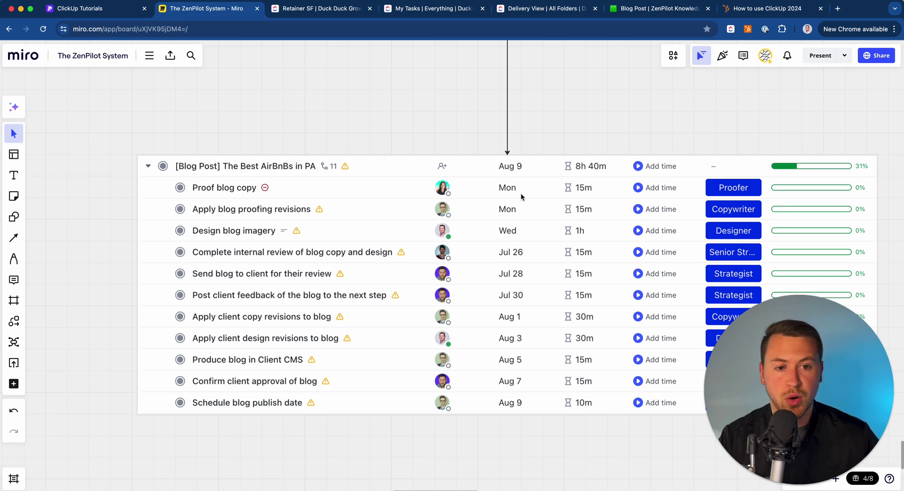
click(514, 12)
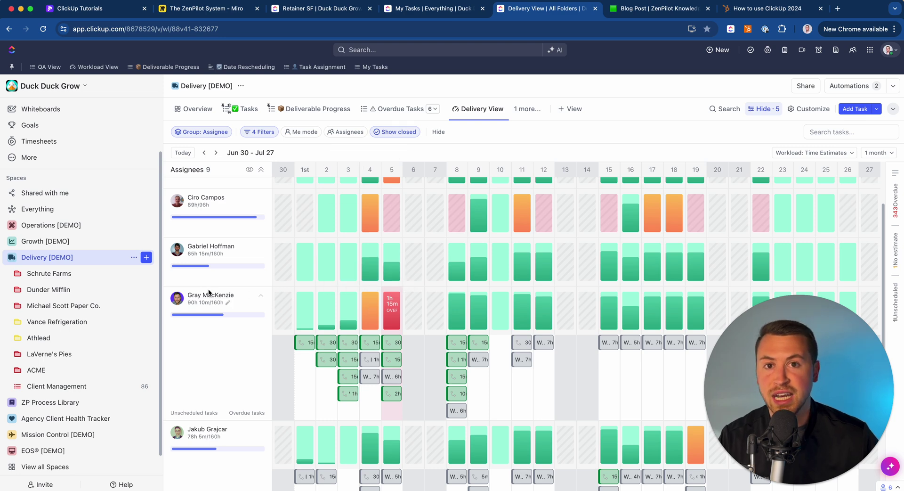
click(231, 9)
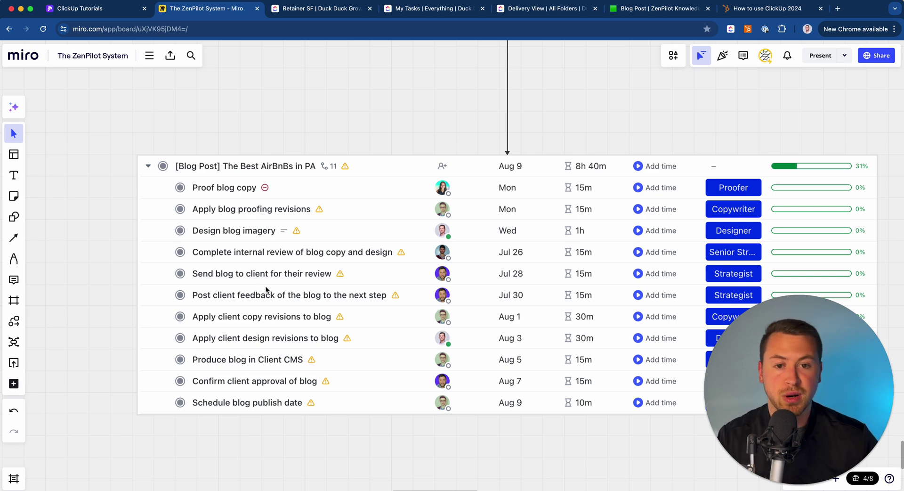
Switch to ClickUp's Retainer SF list and expand the unassigned "[Blog Post] The Best Airbnbs in PA" parent task to review its subtasks
click(330, 8)
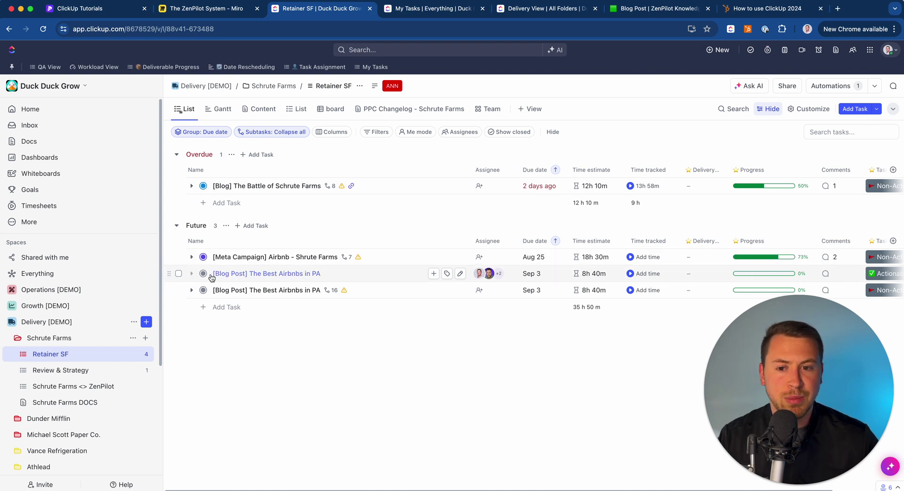
click(191, 291)
scroll(279, 223, down, 3)
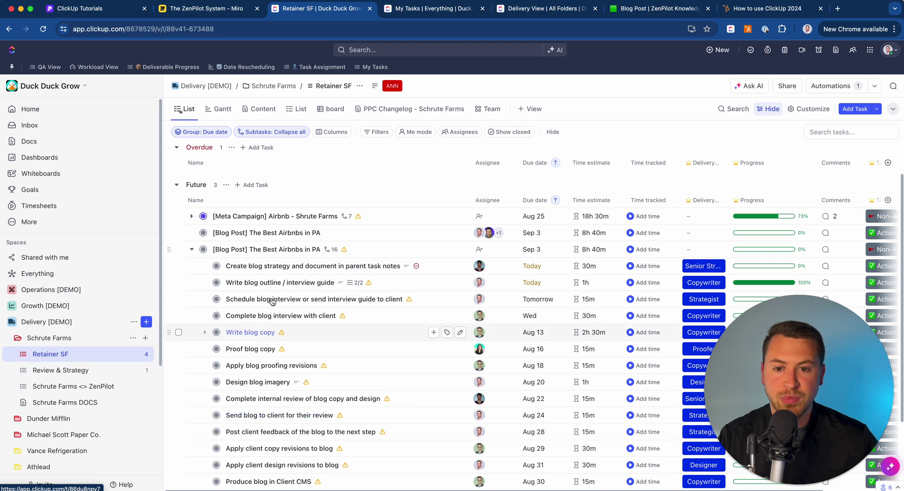
scroll(457, 330, down, 1)
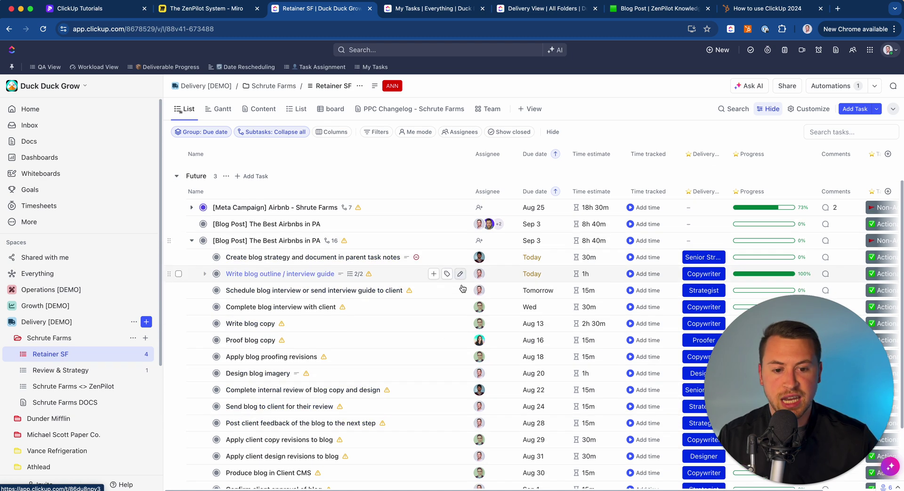
scroll(471, 297, down, 1)
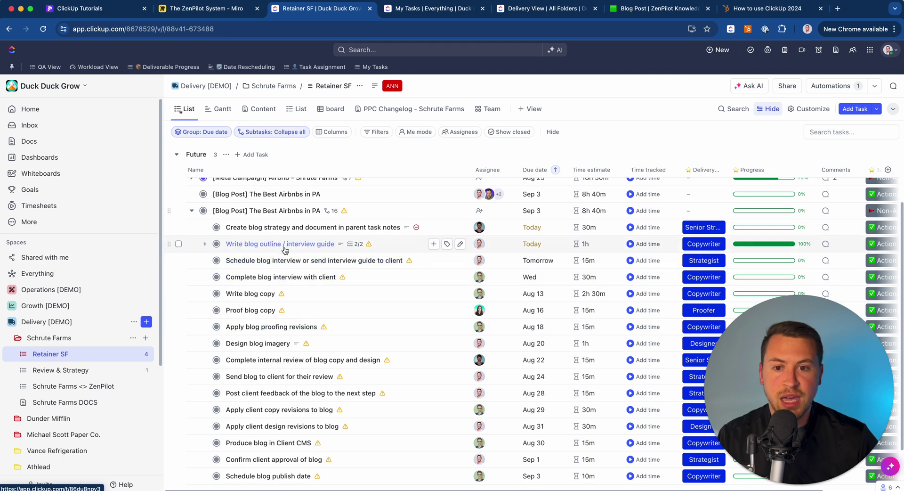
Open the "Write blog outline / interview guide" subtask and review its title, properties and description
click(316, 245)
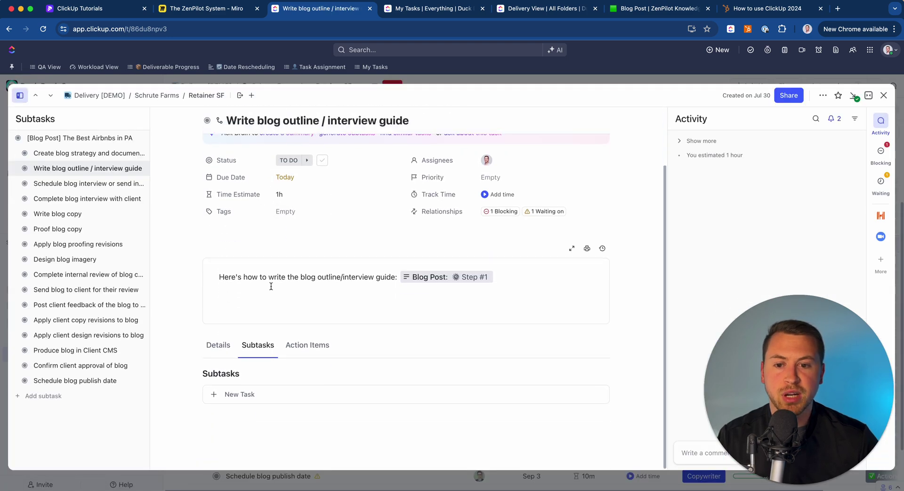
drag(218, 168, 446, 169)
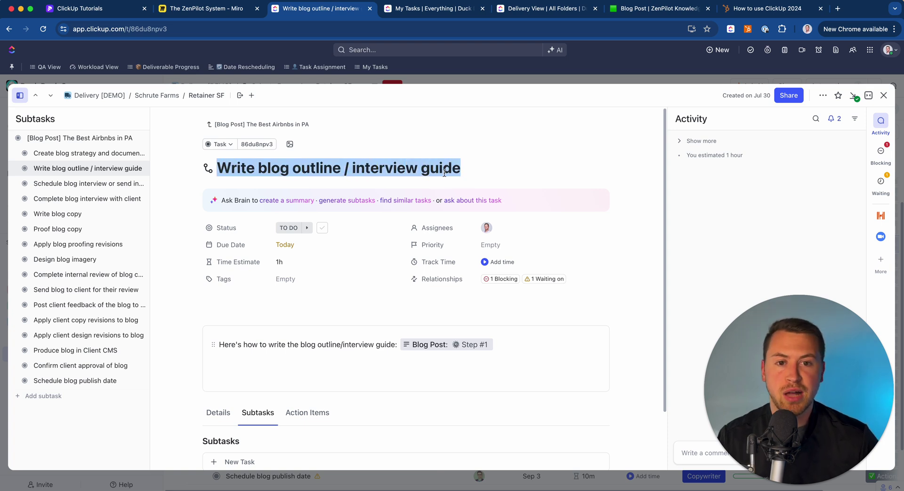
scroll(443, 172, down, 1)
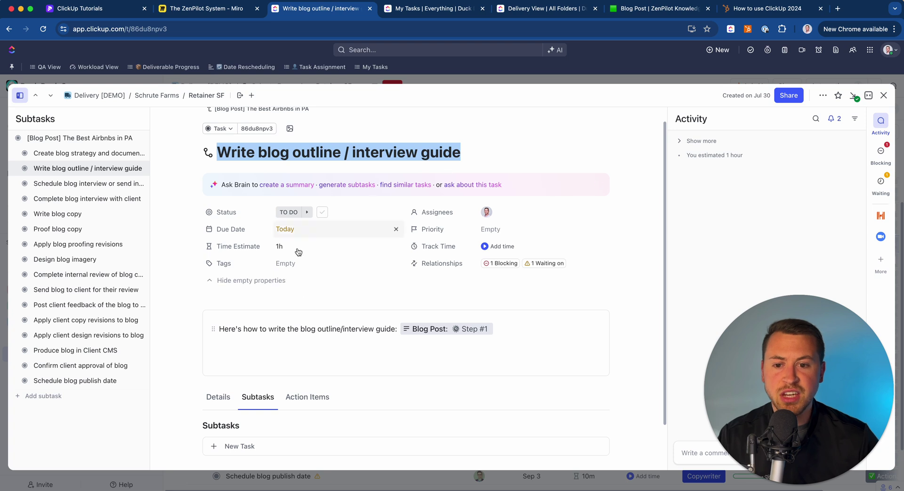
drag(228, 328, 363, 328)
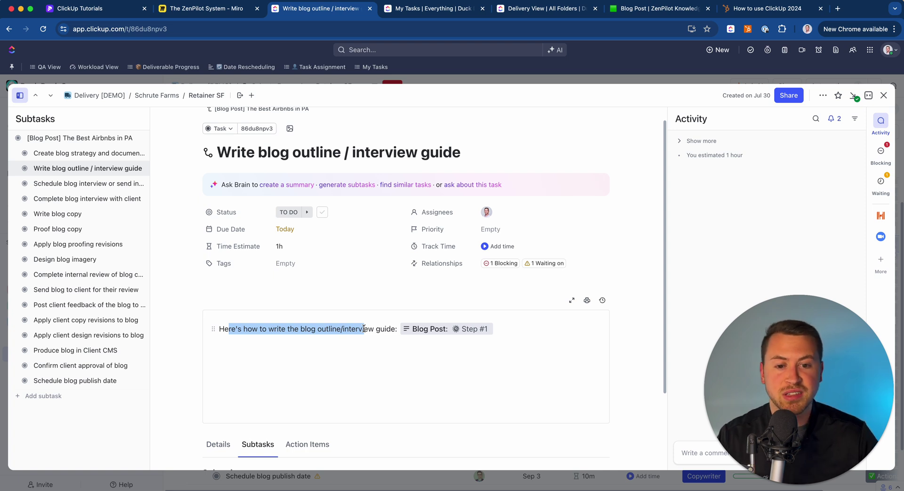
click(357, 333)
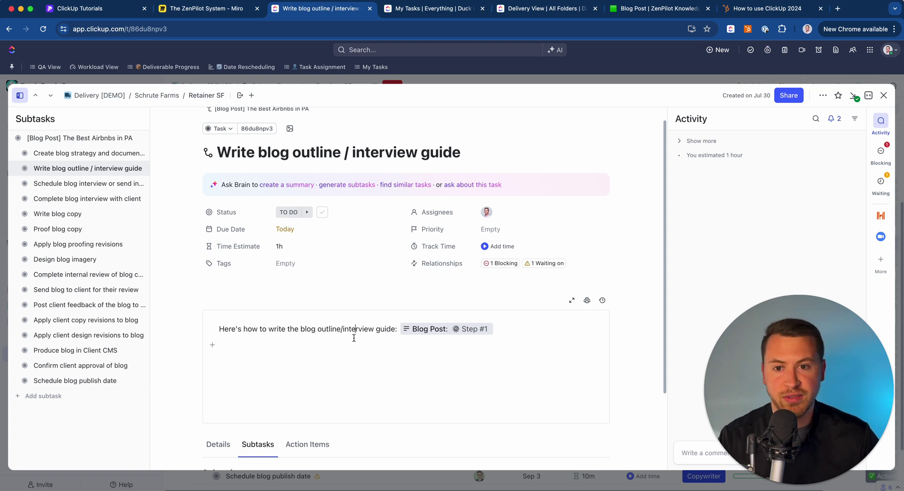
Open the "Blog Post: Step #1" process document linked in the subtask's description, and return to the subtask
drag(218, 152, 476, 153)
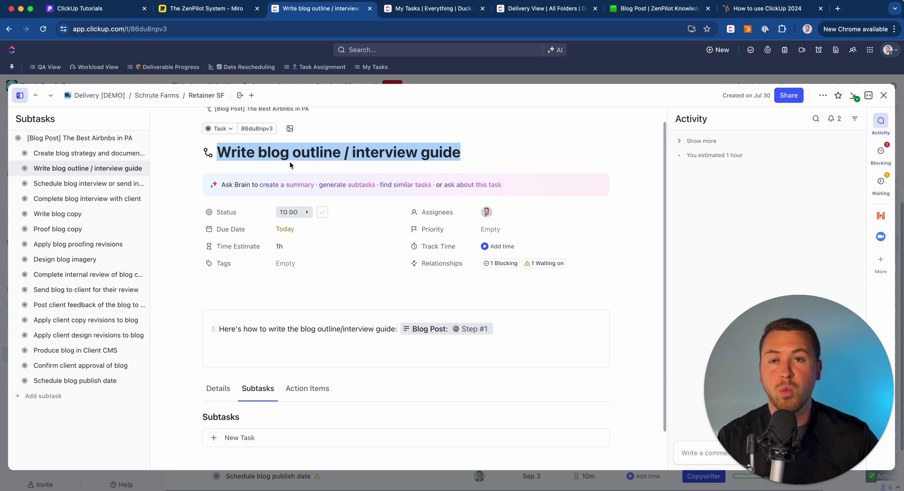
scroll(246, 302, down, 1)
drag(232, 285, 375, 286)
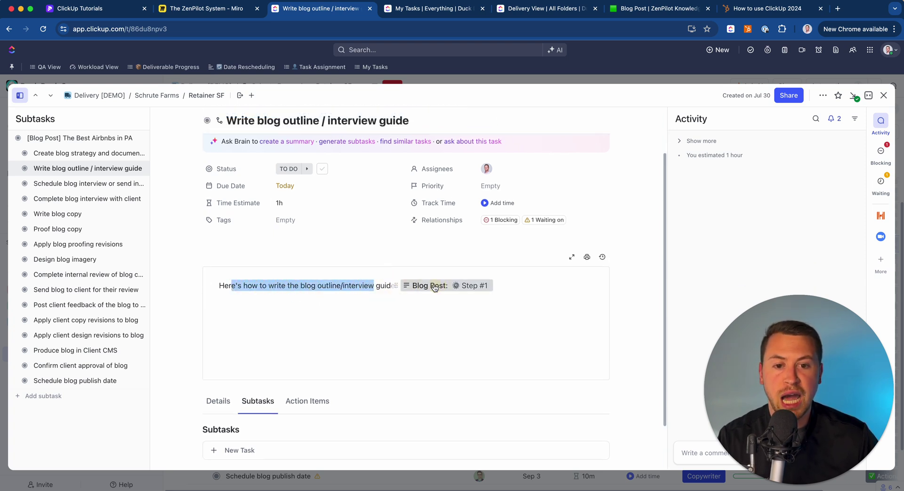
click(445, 285)
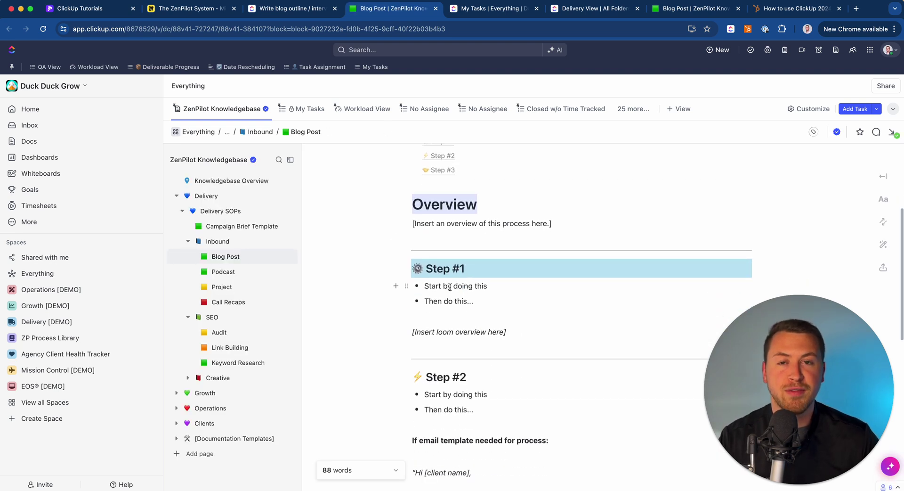
click(301, 8)
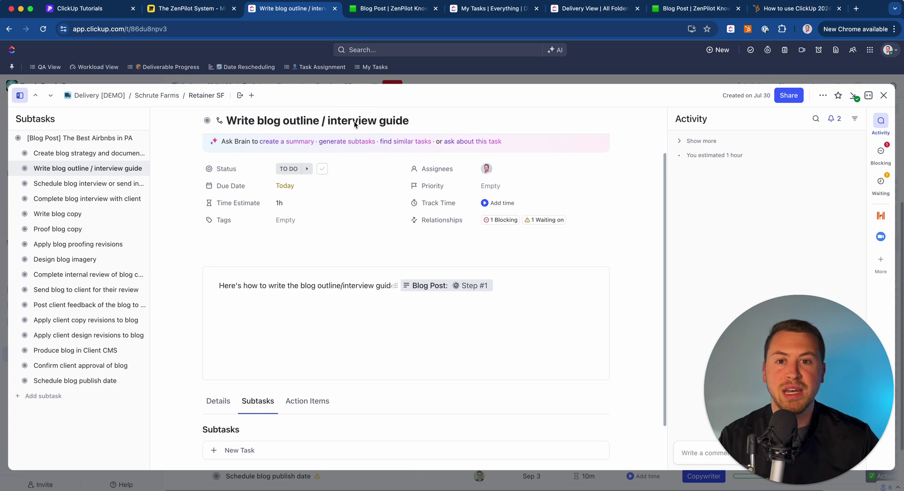
View the checklist in the outline subtask's Action Items, and close the subtask window
scroll(313, 263, down, 3)
click(307, 287)
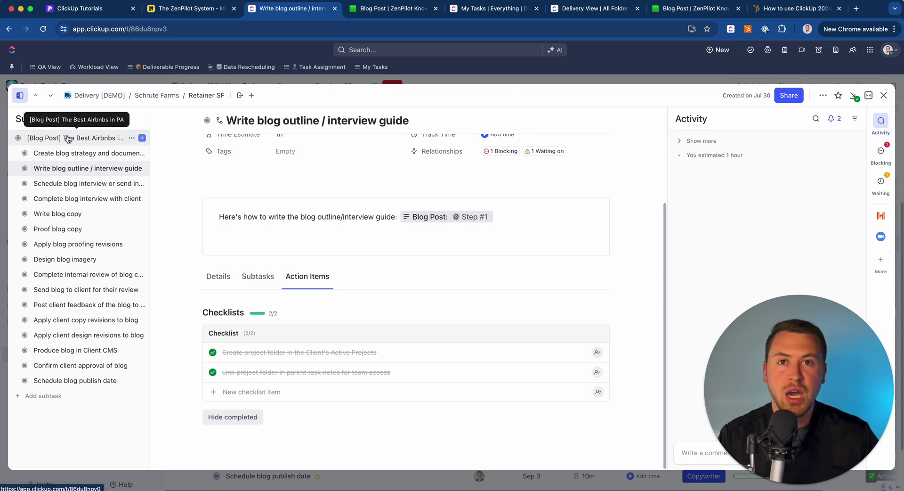
scroll(490, 240, up, 3)
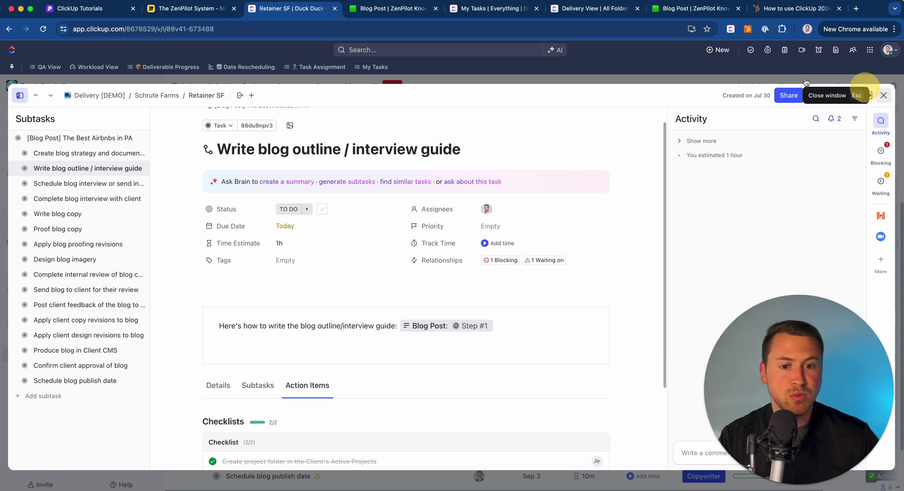
click(884, 95)
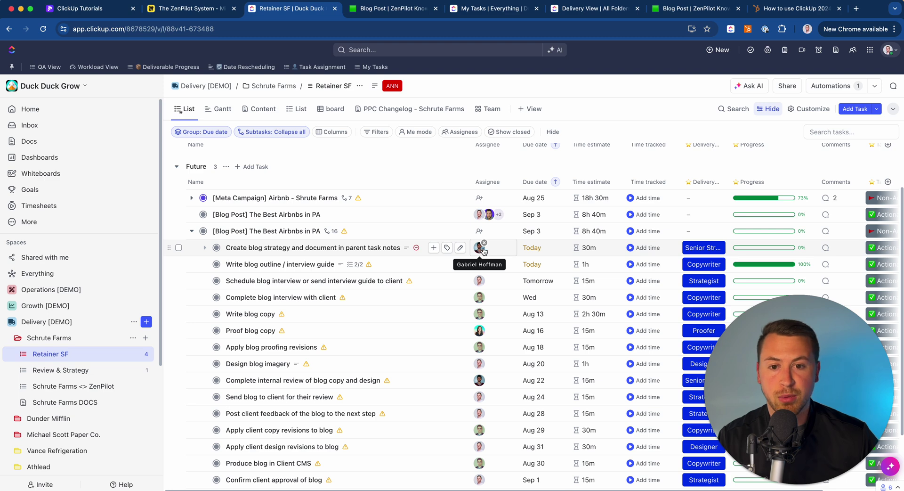
Set the "Create blog strategy and document in parent task notes" subtask's status to Closed, and check the parent blog post's progress
click(216, 247)
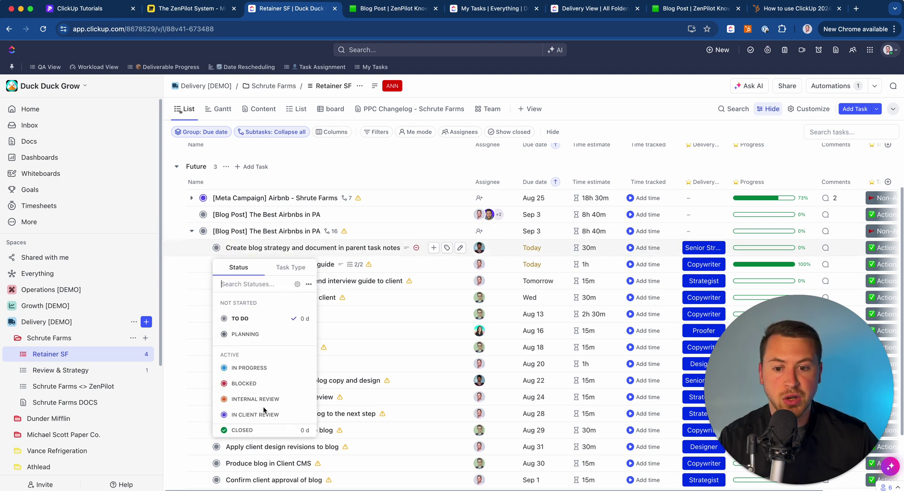
click(247, 429)
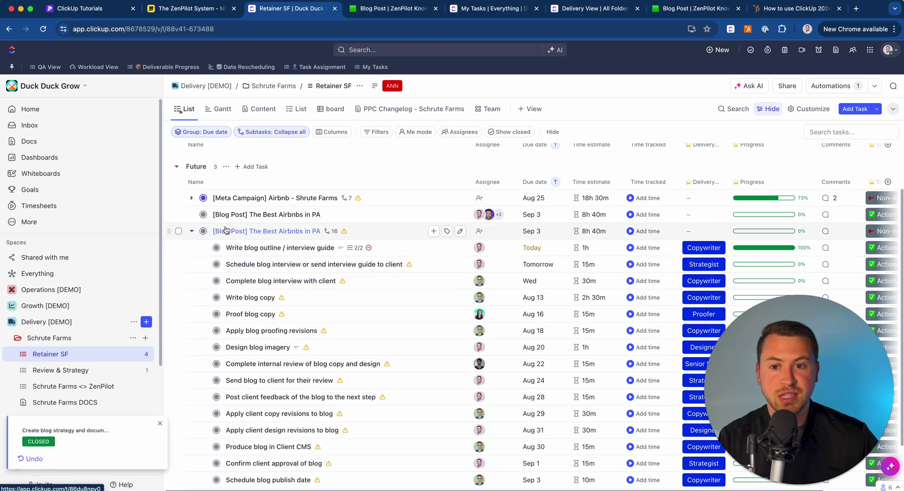
mouse_move(749, 238)
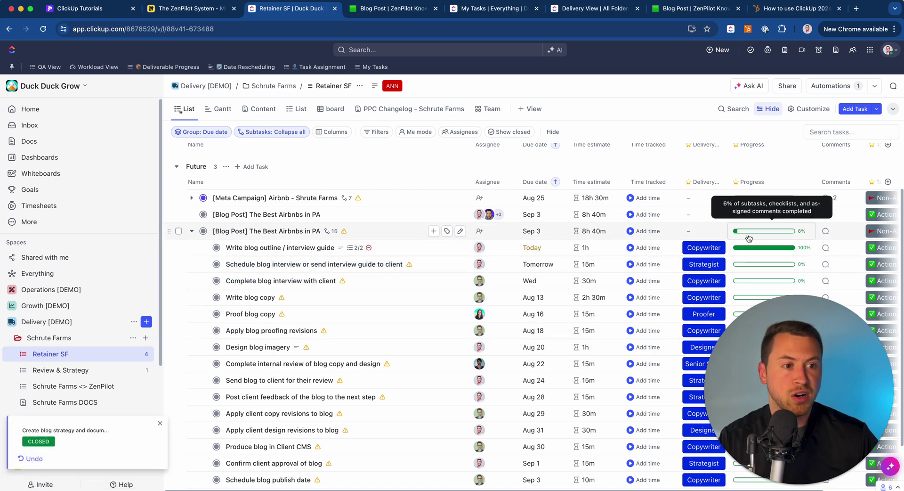
scroll(749, 238, up, 5)
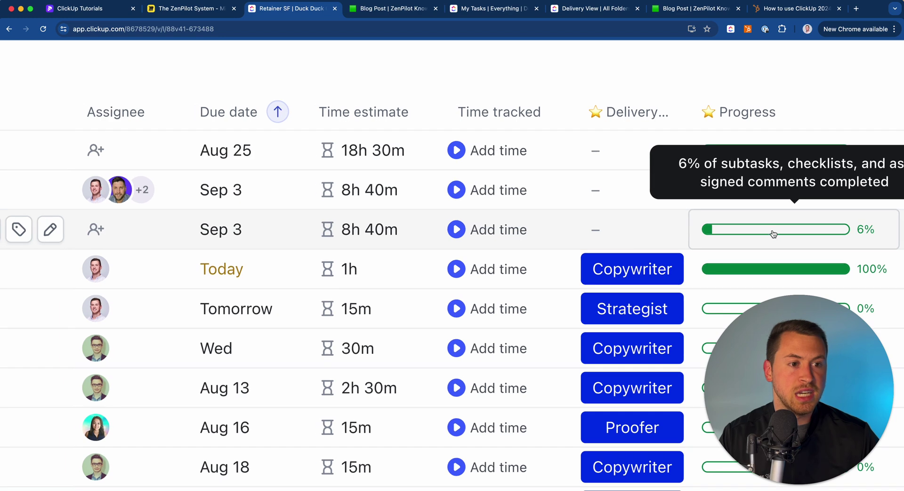
scroll(756, 232, down, 5)
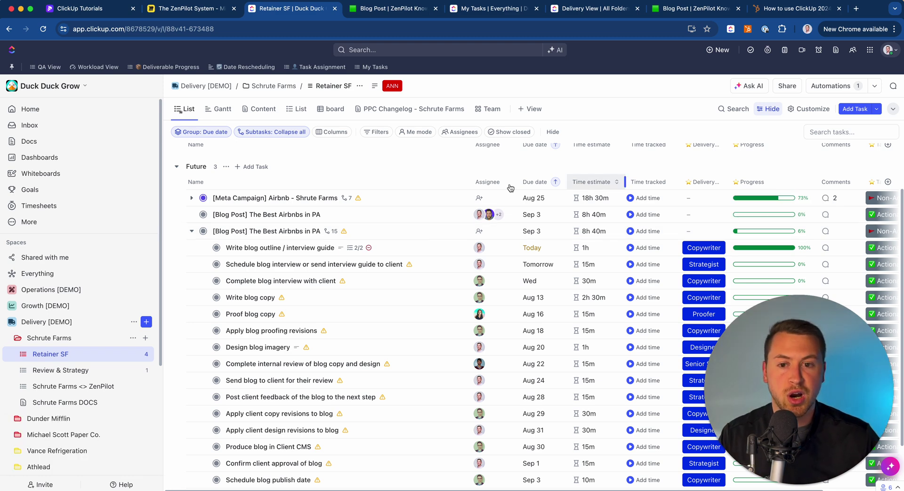
click(191, 231)
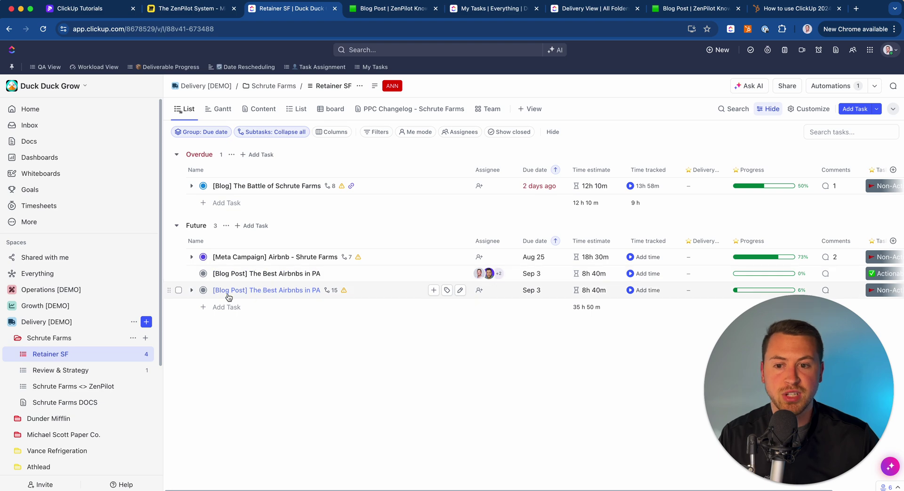
click(193, 290)
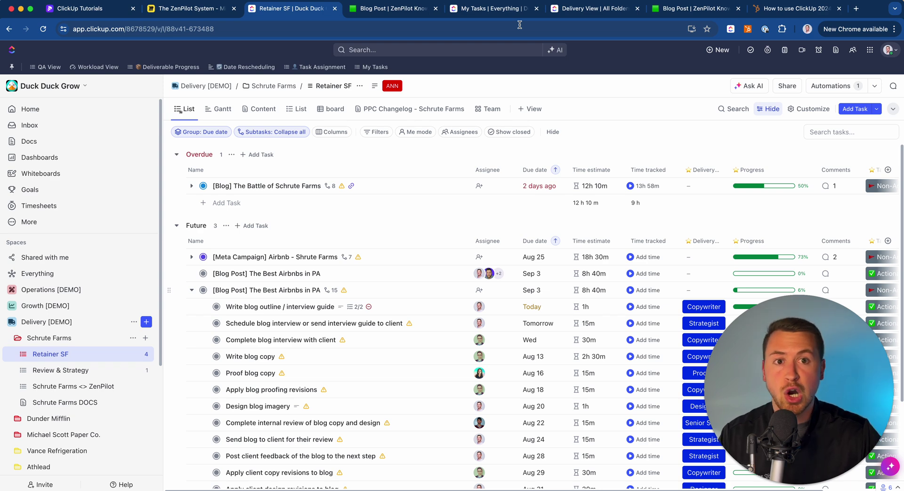
Switch to the My Tasks view, inspect its assignee, location and task type filters, and review the listed tasks by due date
click(509, 8)
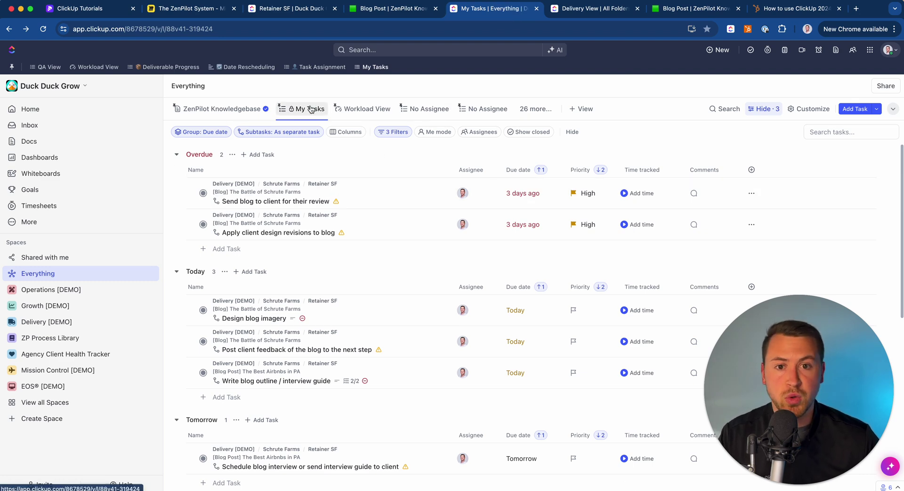
click(392, 131)
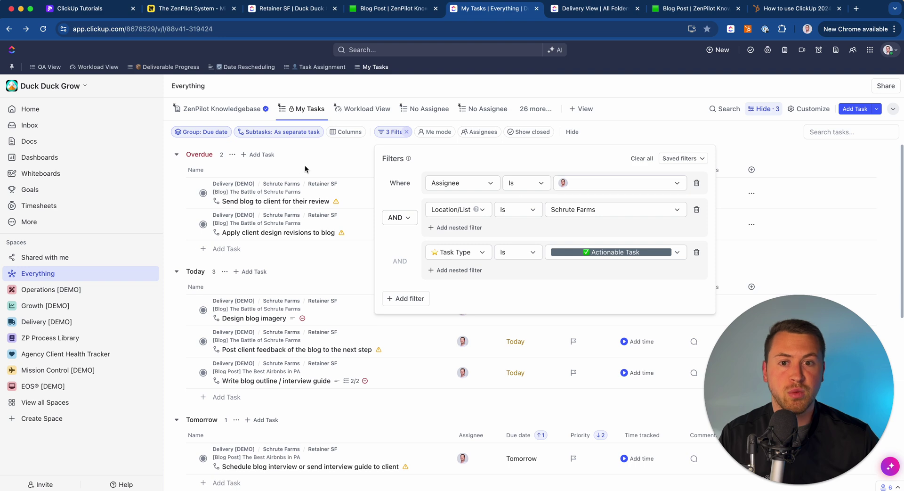
click(338, 163)
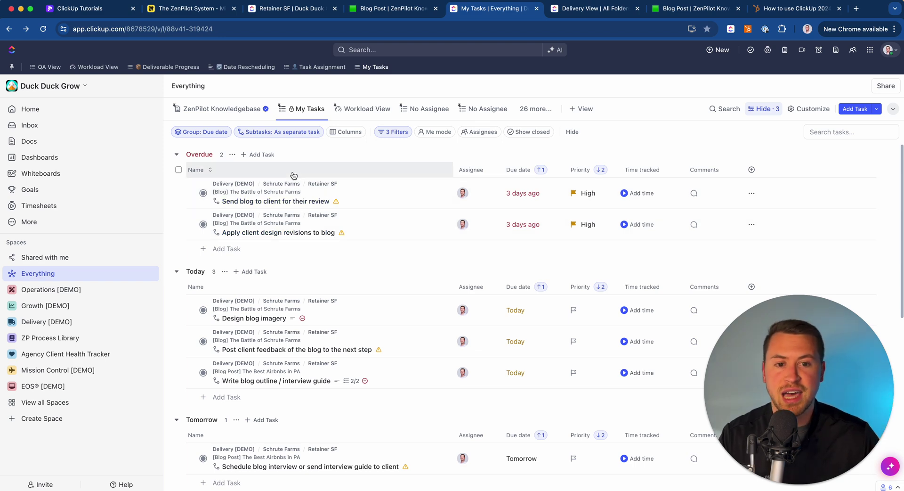
scroll(292, 176, down, 15)
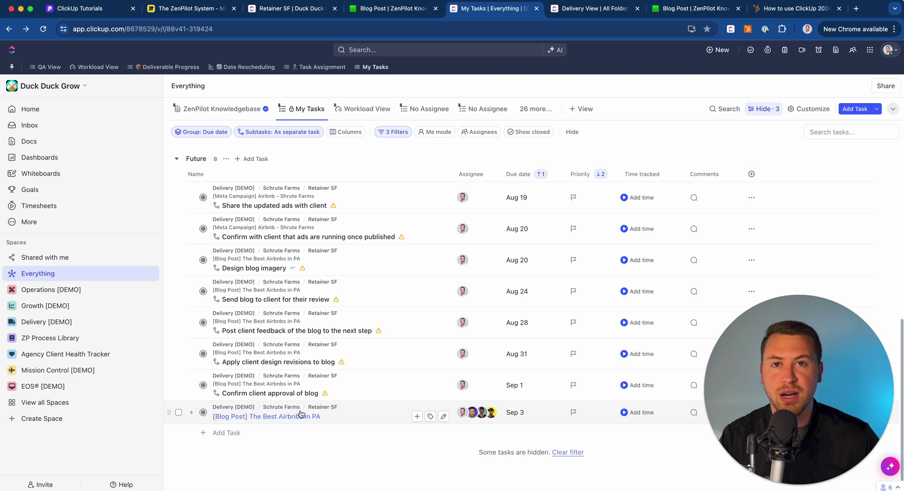
scroll(301, 413, up, 10)
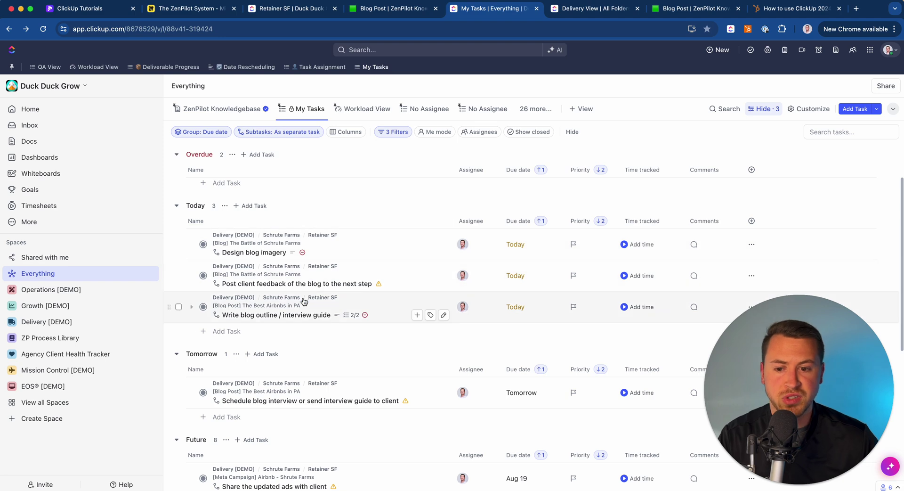
scroll(313, 326, down, 3)
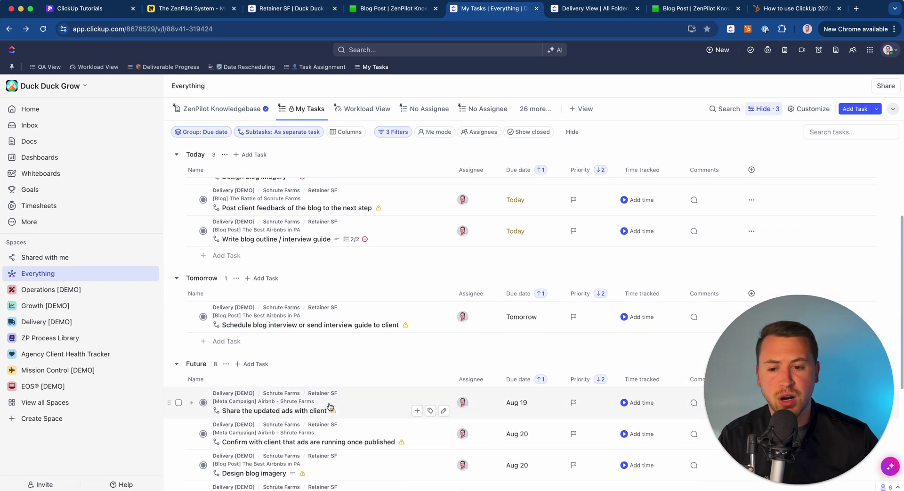
Review the overdue and today's tasks, and view the details of the "Write blog outline / interview guide" subtask
scroll(320, 386, up, 5)
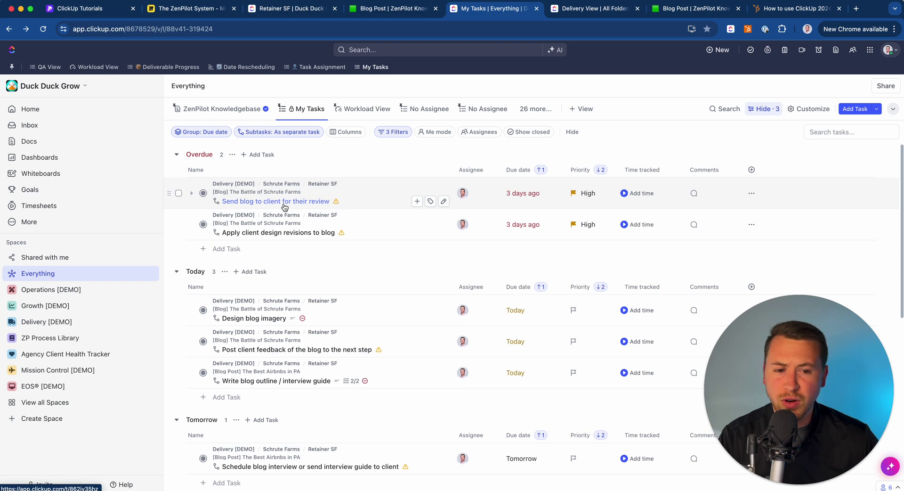
click(301, 383)
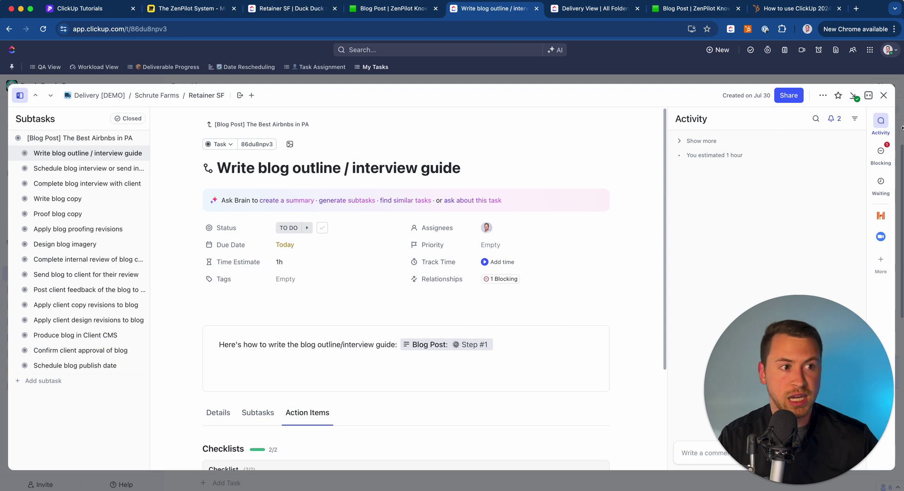
click(886, 97)
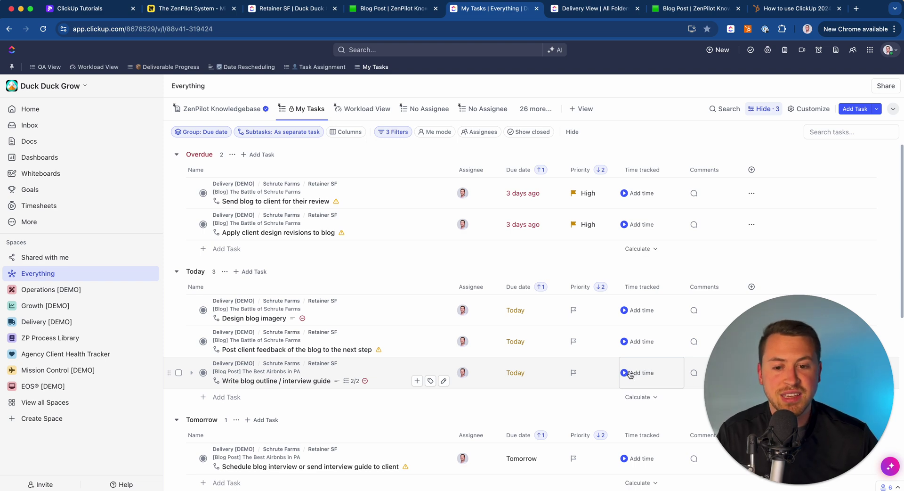
Start the time tracker on the "Write blog outline / interview guide" subtask, and stop it again
click(266, 381)
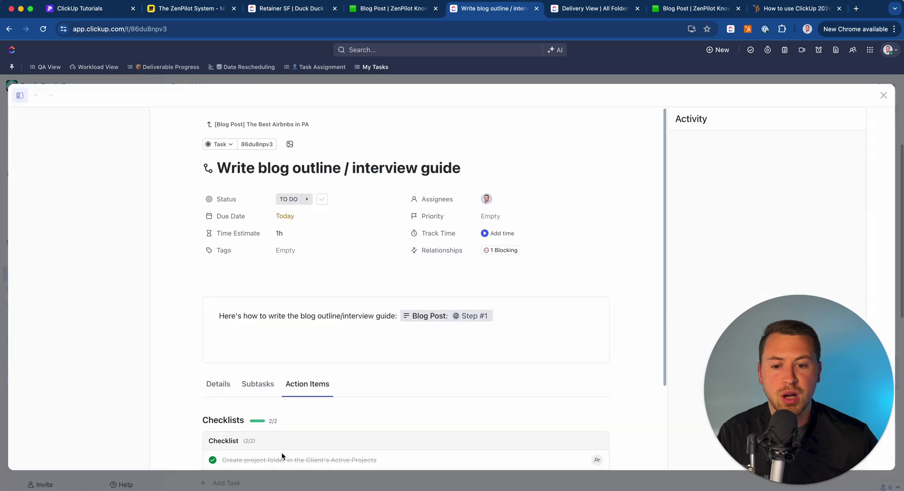
click(485, 261)
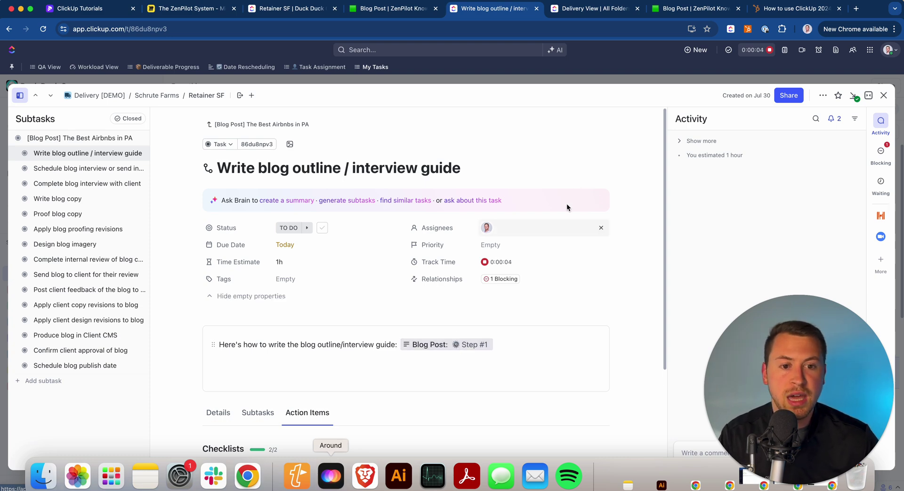
click(485, 261)
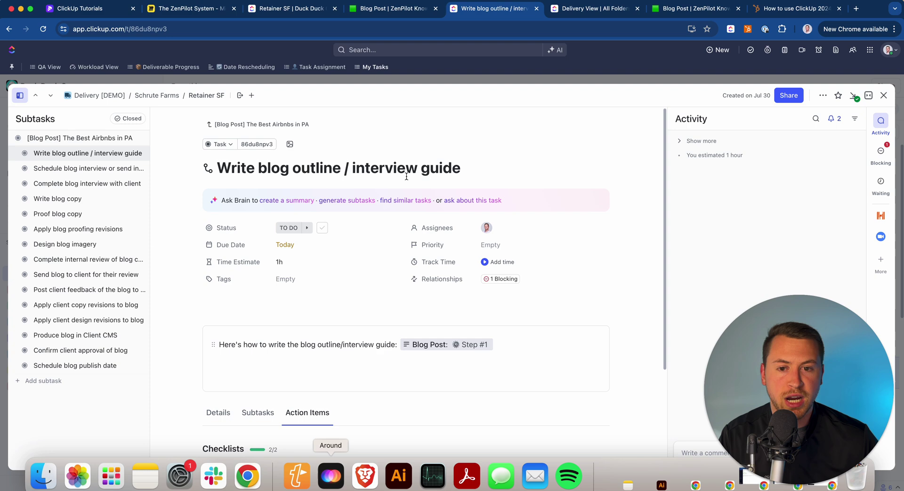
Mark the "Write blog outline / interview guide" subtask as closed, and view its parent blog post before closing the task window
click(322, 227)
click(87, 138)
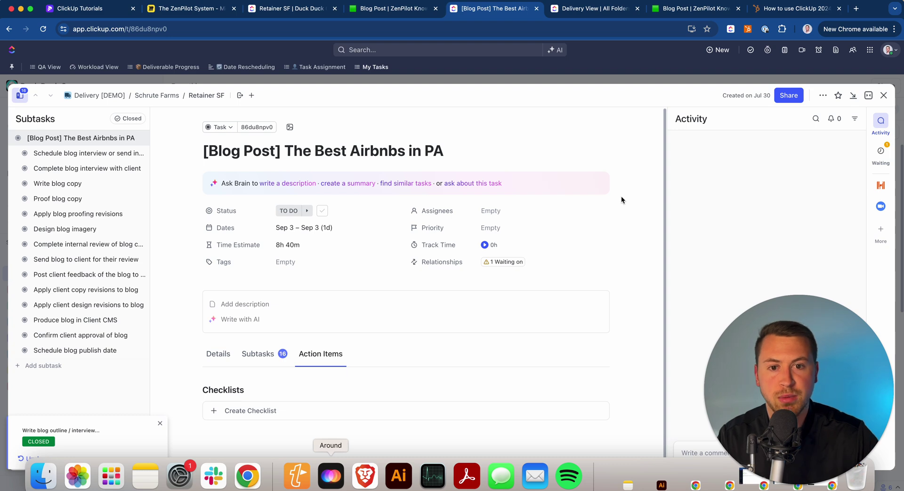
click(884, 95)
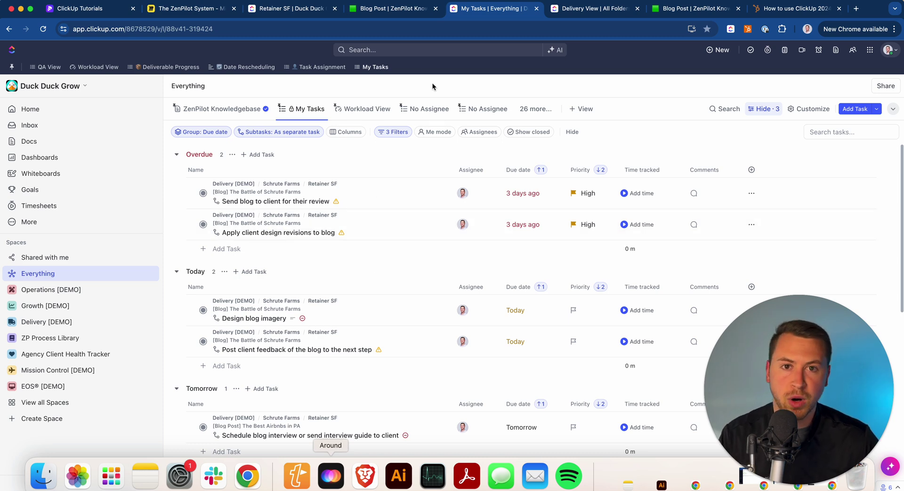
Open the Deliverable Progress view of the Delivery [DEMO] space, and look over the deliverables grouped by client
click(294, 13)
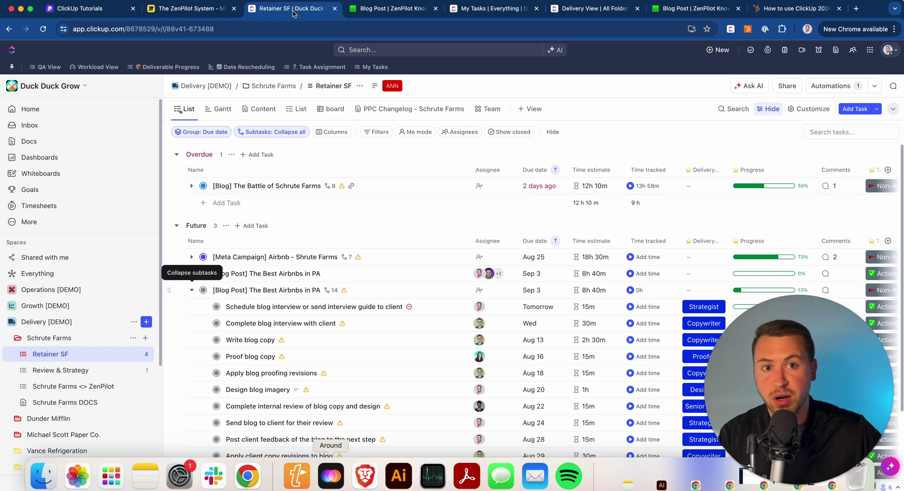
click(61, 321)
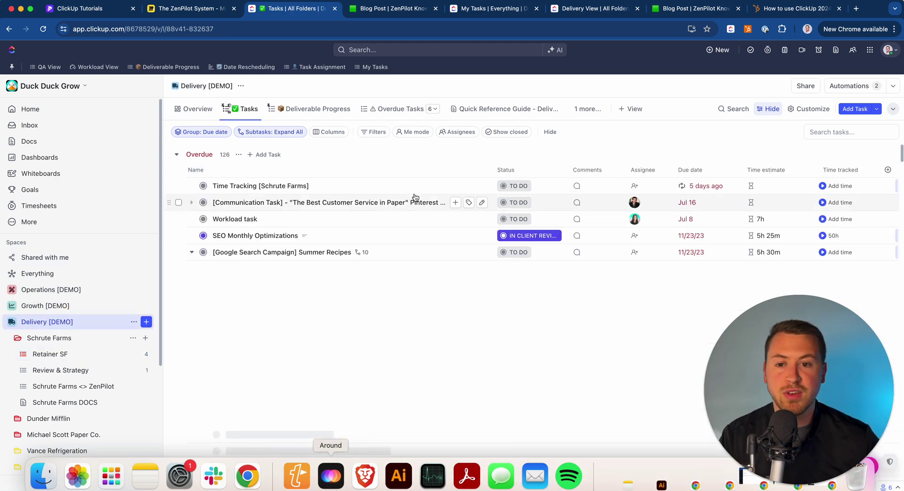
click(314, 109)
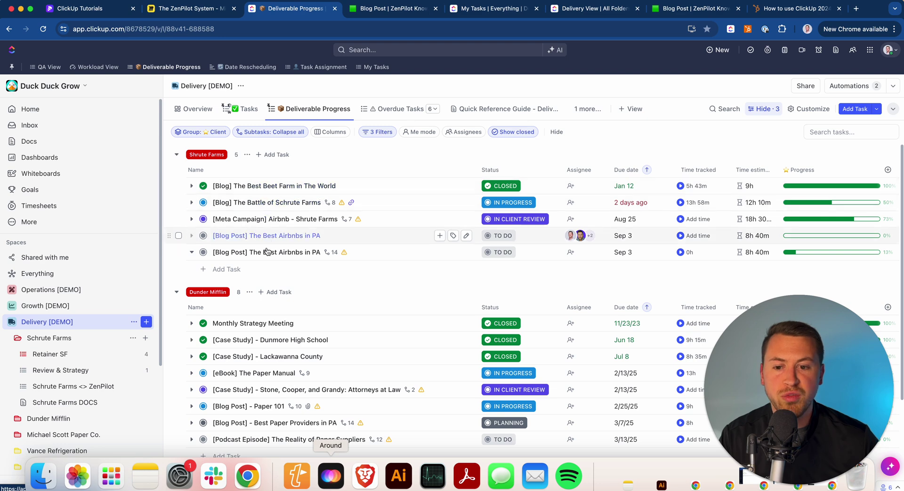
scroll(254, 343, down, 3)
scroll(254, 342, up, 3)
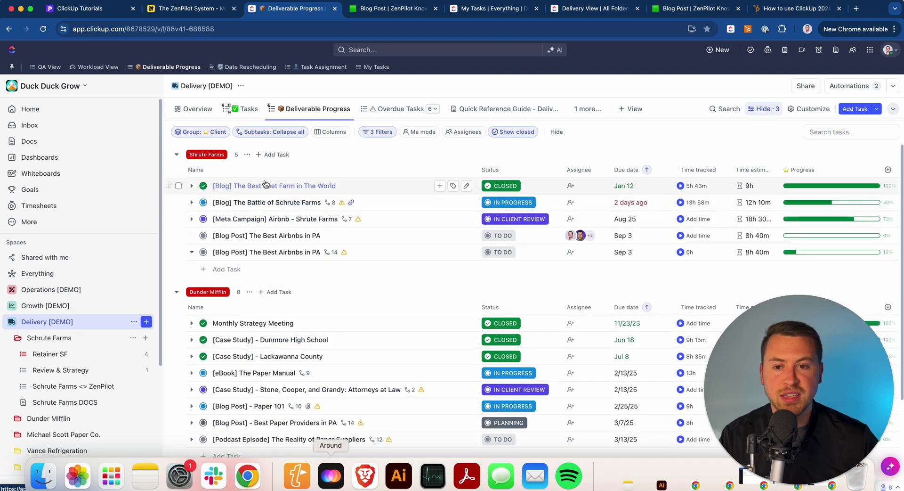
Inspect the subtasks of "[Blog] The Battle of Schrute Farms", and compare status and progress across the clients' deliverables
click(192, 202)
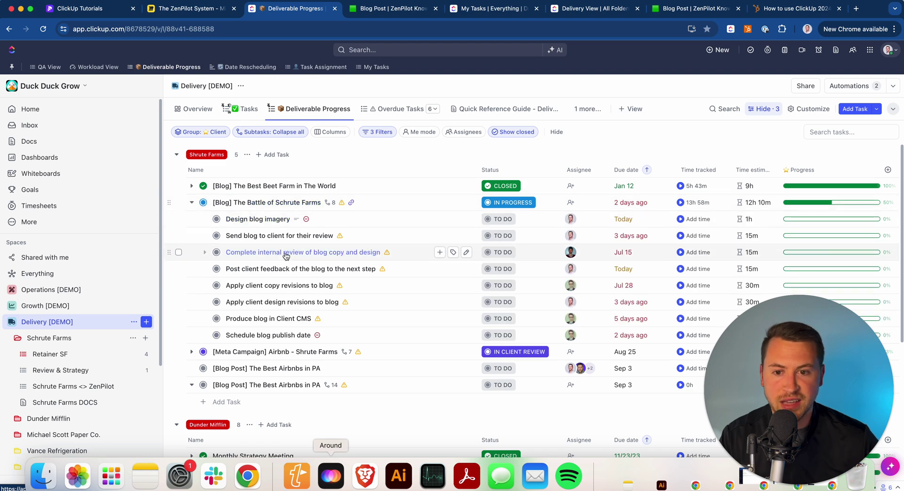
click(191, 204)
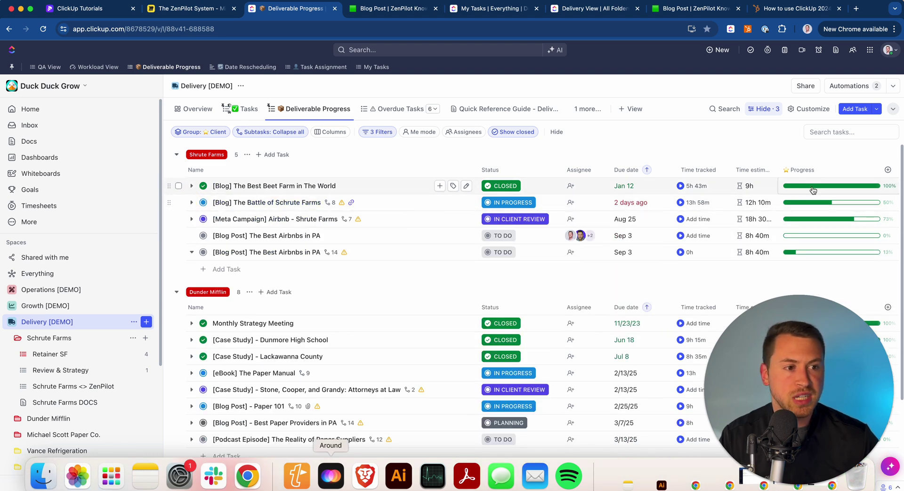
scroll(423, 302, down, 3)
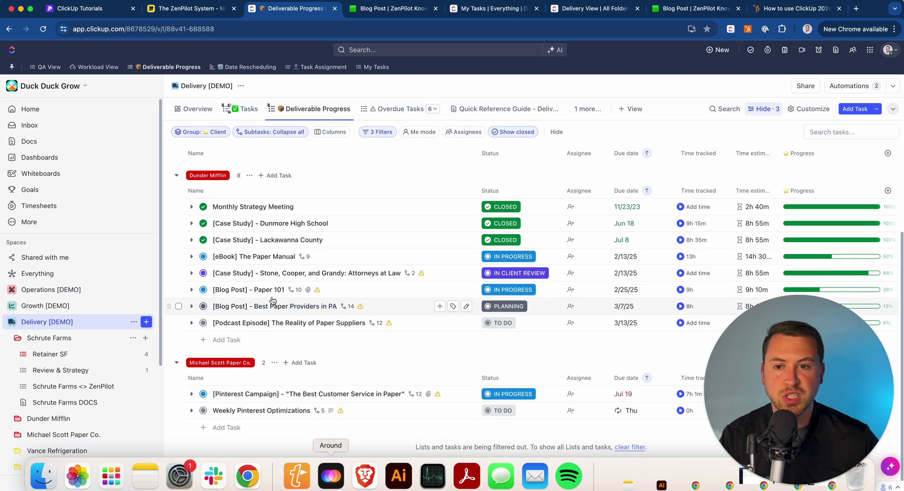
scroll(330, 297, up, 3)
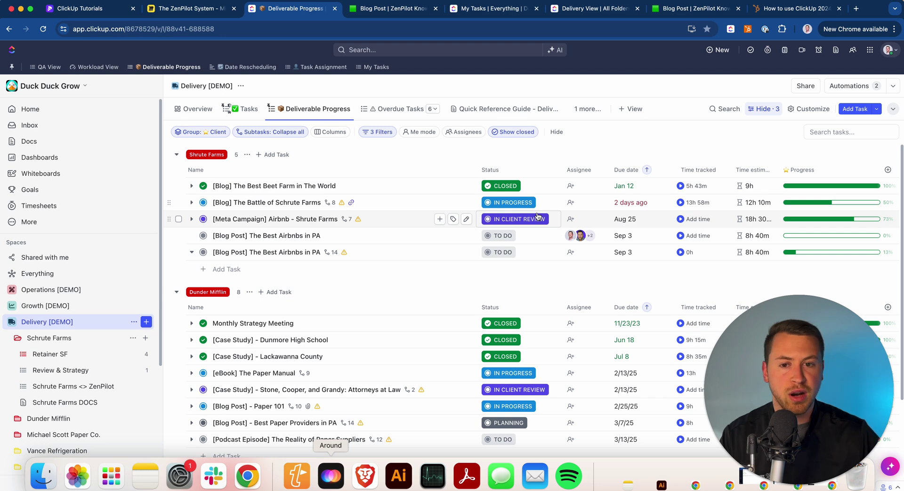
Expand the "[Blog Post] The Best Airbnbs in PA" parent task, review its subtasks, and collapse it again
click(192, 251)
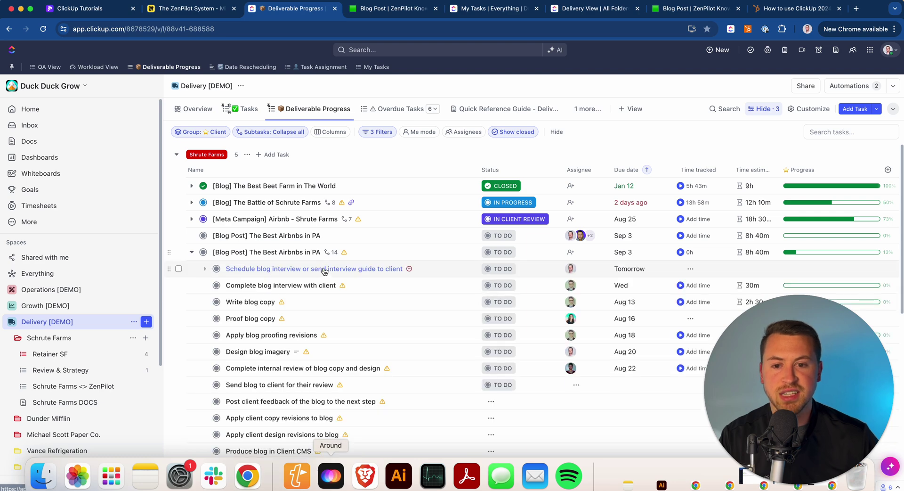
scroll(330, 273, down, 1)
scroll(329, 272, down, 1)
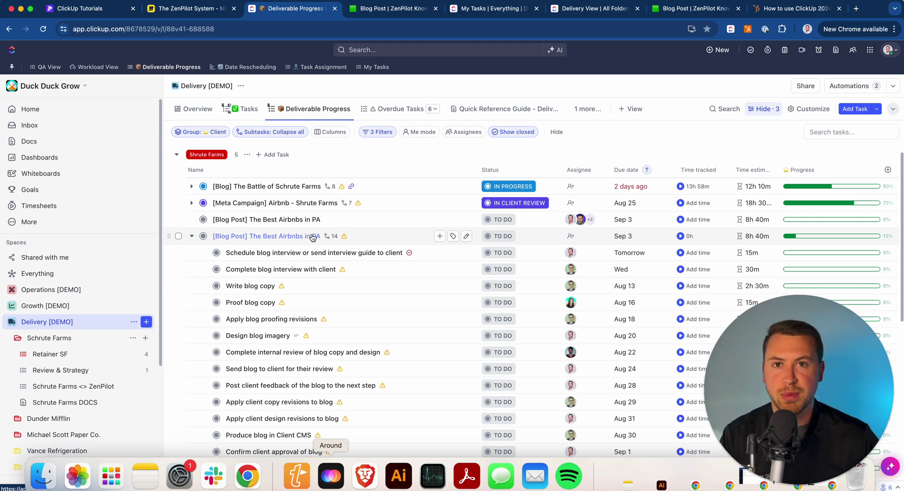
click(191, 236)
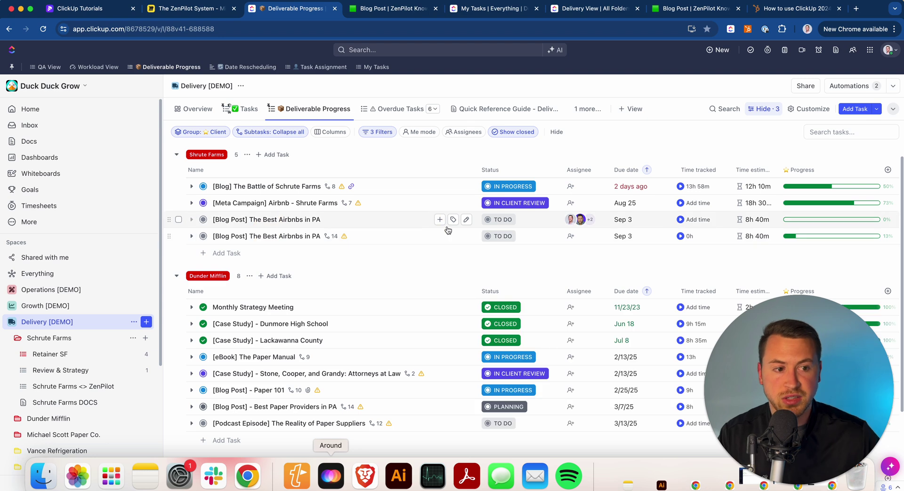
View the status and comment history of the "[Meta Campaign] Airbnb - Shrute Farms" task, and close it
click(289, 203)
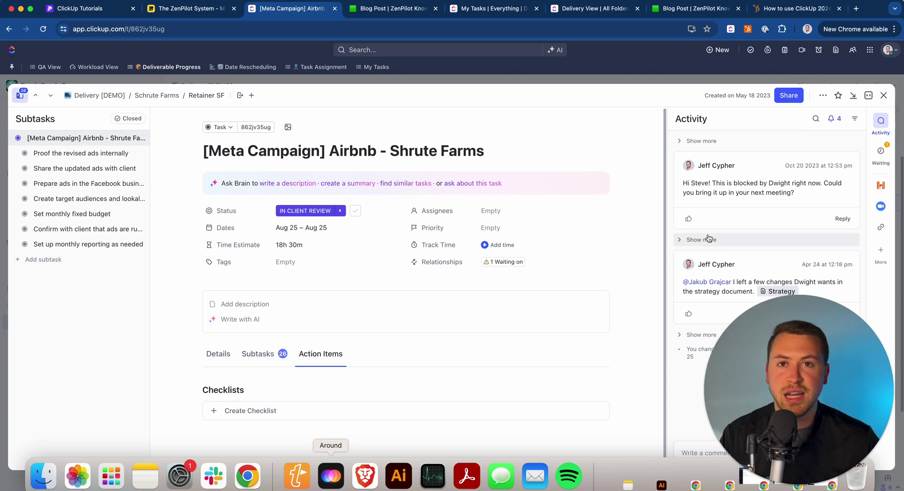
click(884, 95)
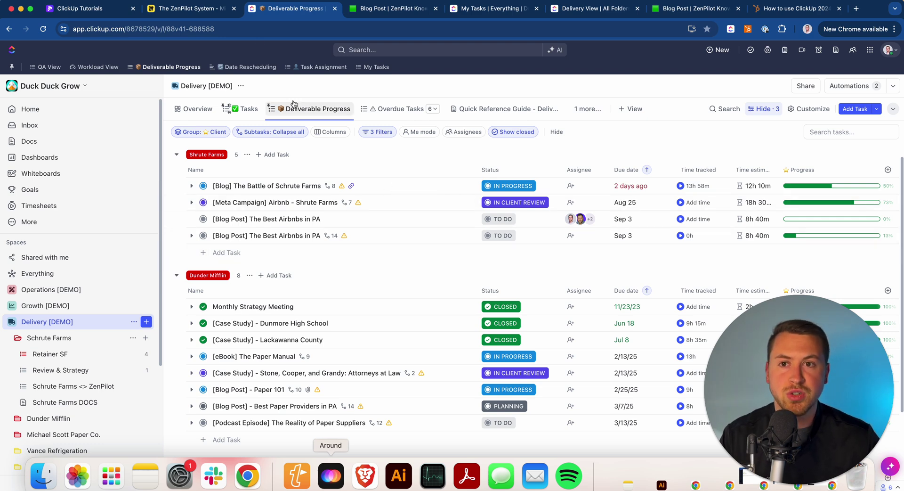
Switch to the ZenPilot System board in Miro, and compare the multi-assignee blog task with the parent task and subtasks
click(204, 12)
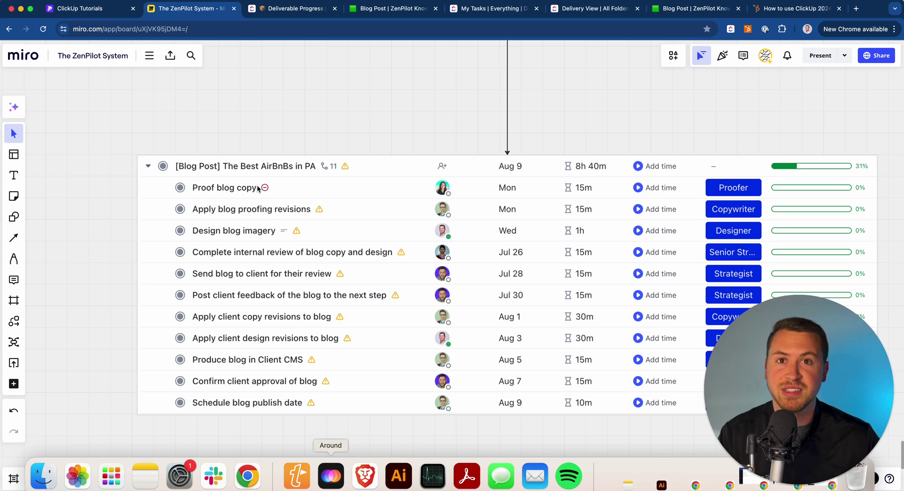
scroll(332, 210, up, 3)
scroll(333, 191, up, 10)
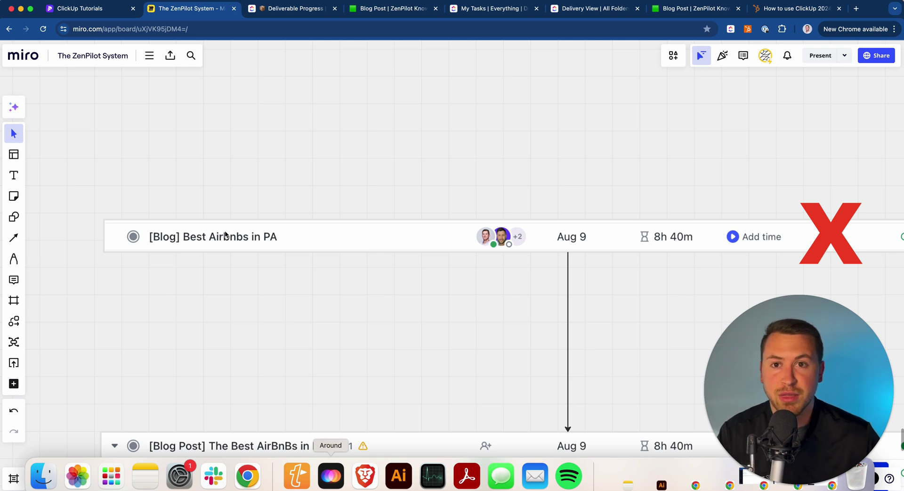
Return to ClickUp and open the Inbound list in the ZP Process Library's delivery task templates folder
click(293, 13)
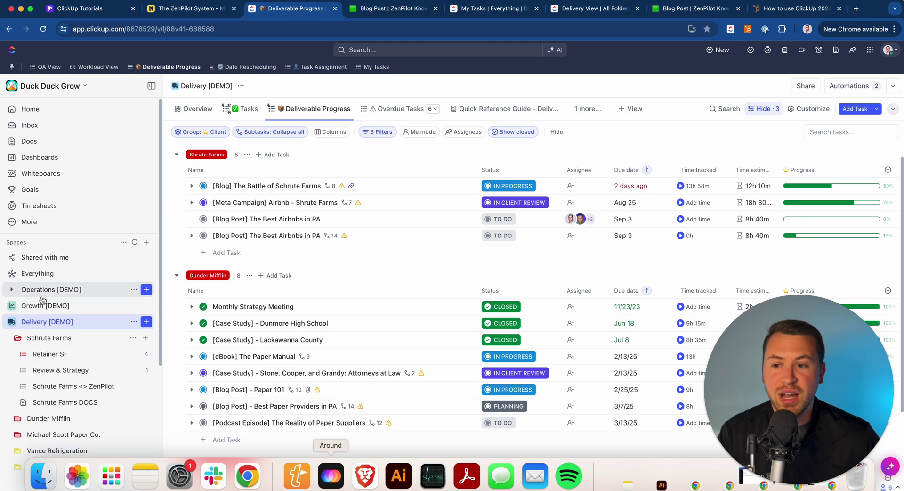
click(11, 324)
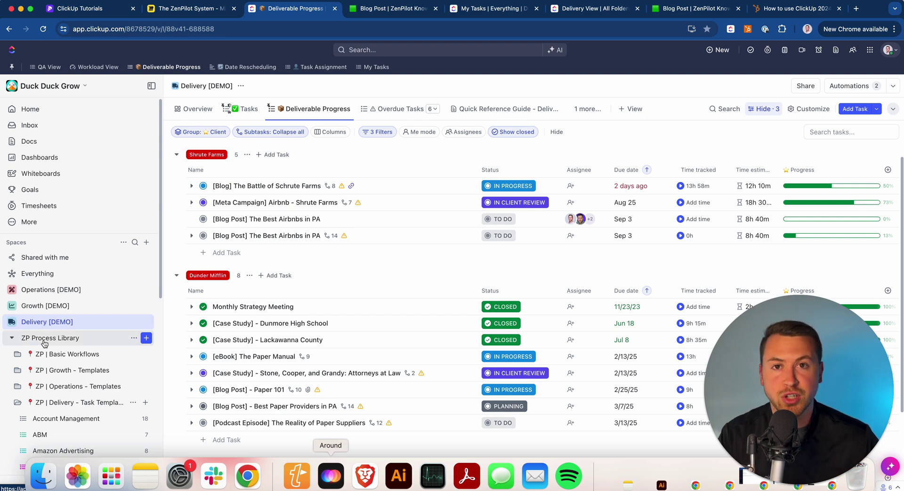
scroll(66, 282, down, 3)
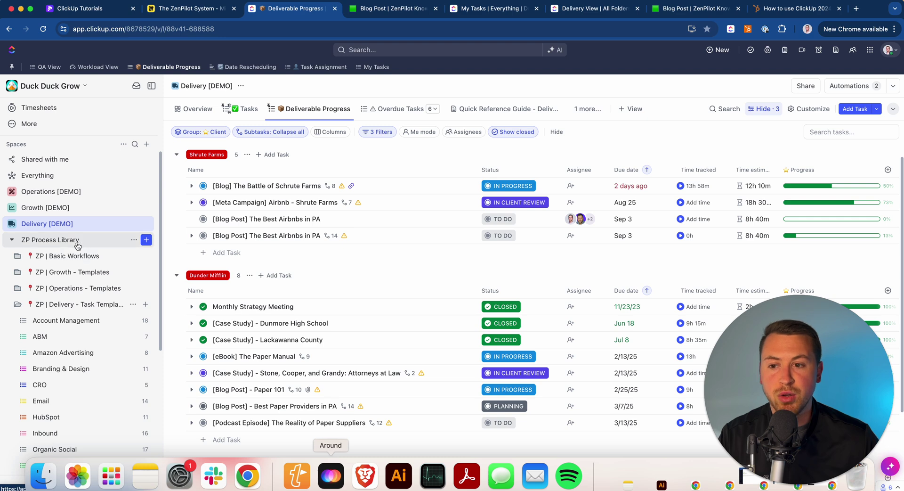
scroll(61, 242, down, 1)
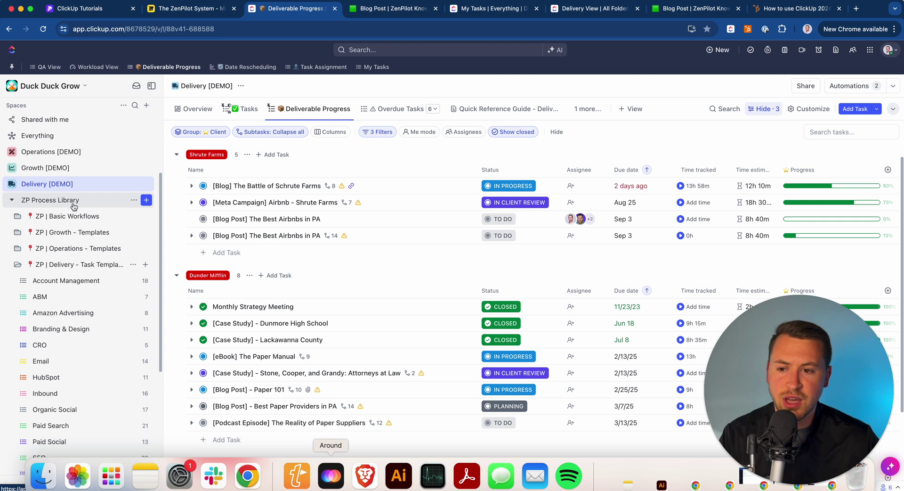
scroll(57, 211, down, 2)
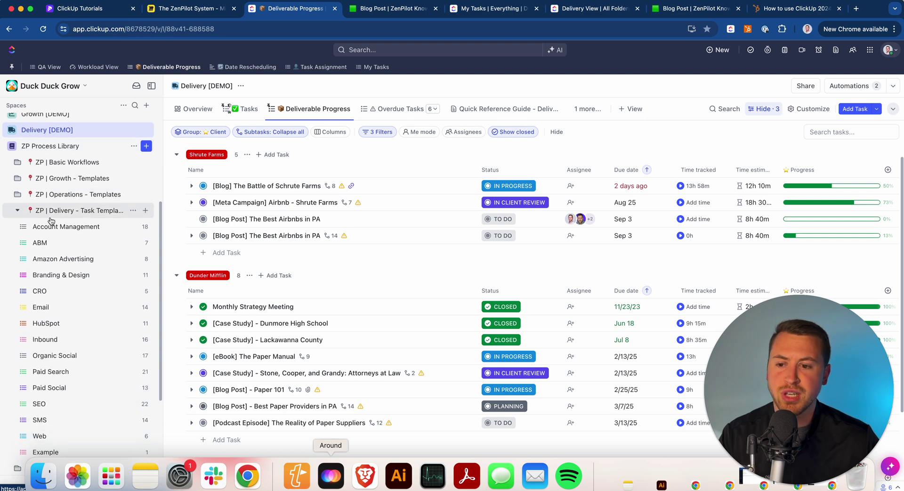
click(55, 339)
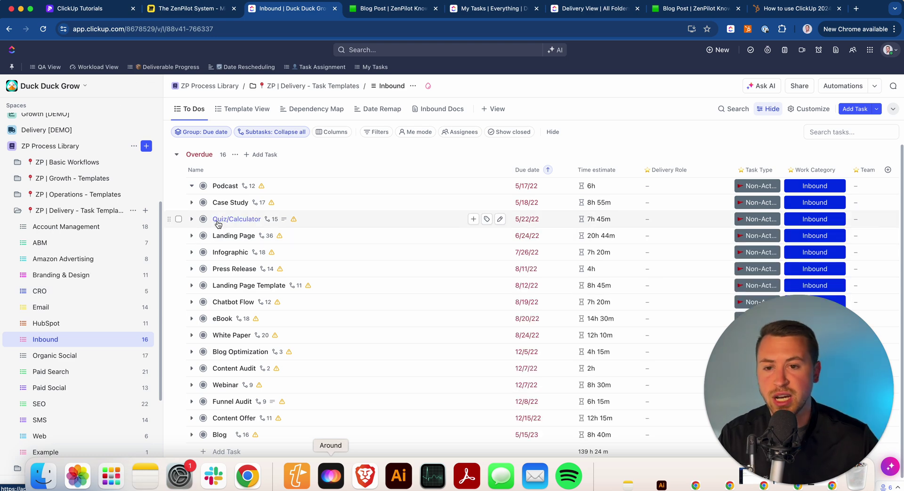
Expand the Podcast template task, and review the description and checklist of its "Create Podcast strategy and document in parent task notes" subtask
click(192, 186)
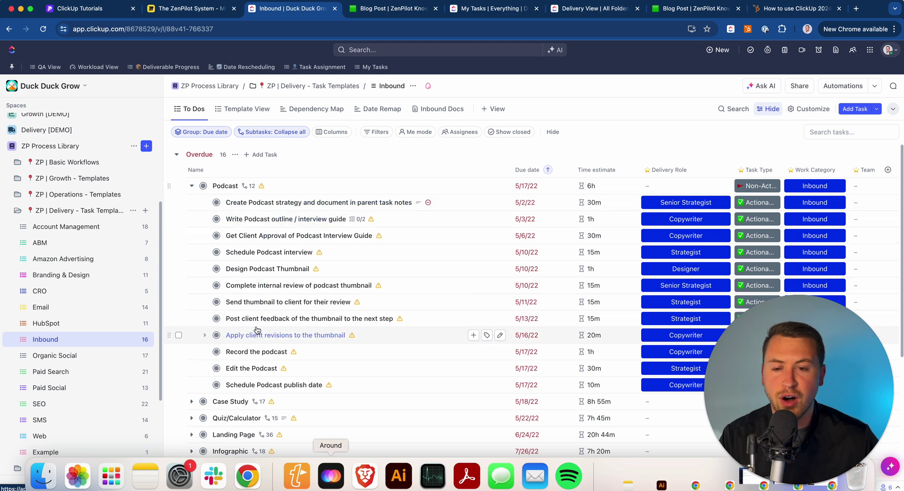
click(304, 202)
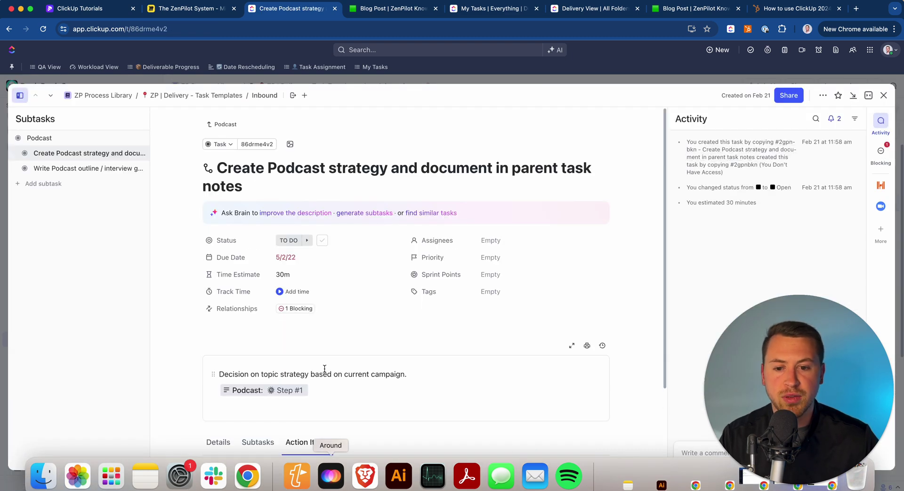
scroll(324, 369, down, 3)
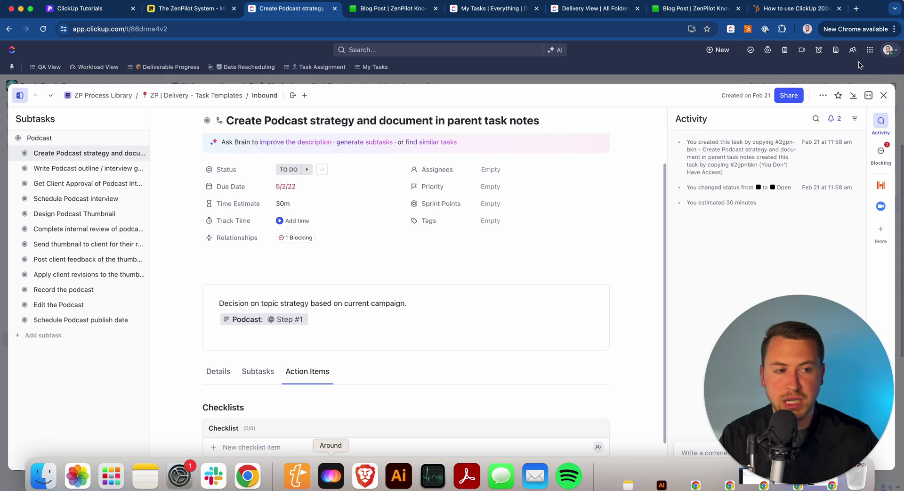
click(883, 95)
Open the parent Podcast task, bring up its form for saving it as a new task template, review the options, and close the form unsaved
click(221, 187)
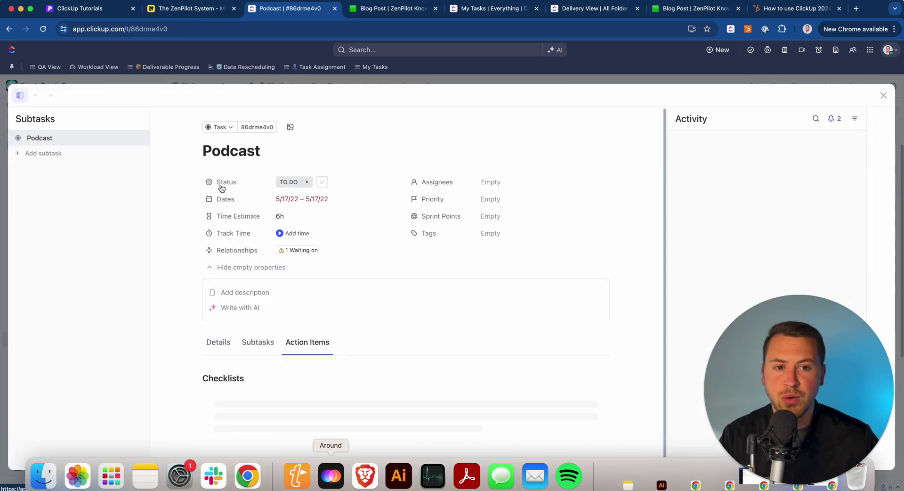
click(823, 95)
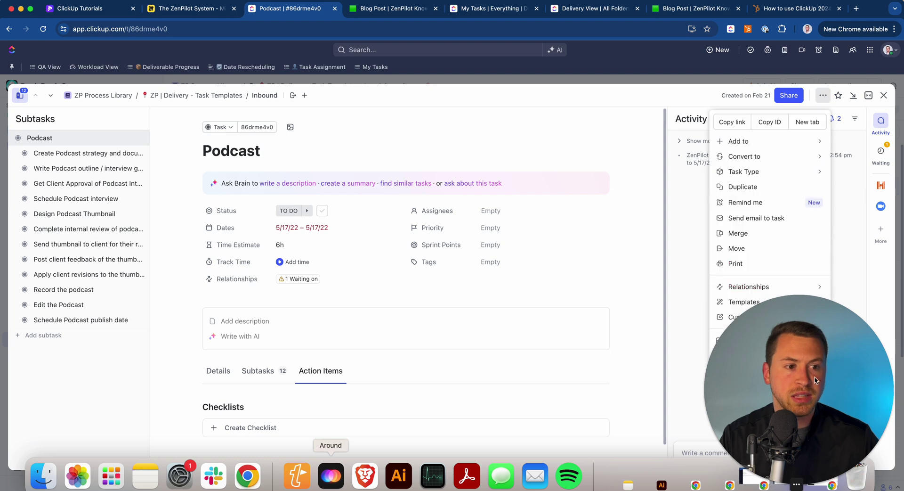
mouse_move(772, 302)
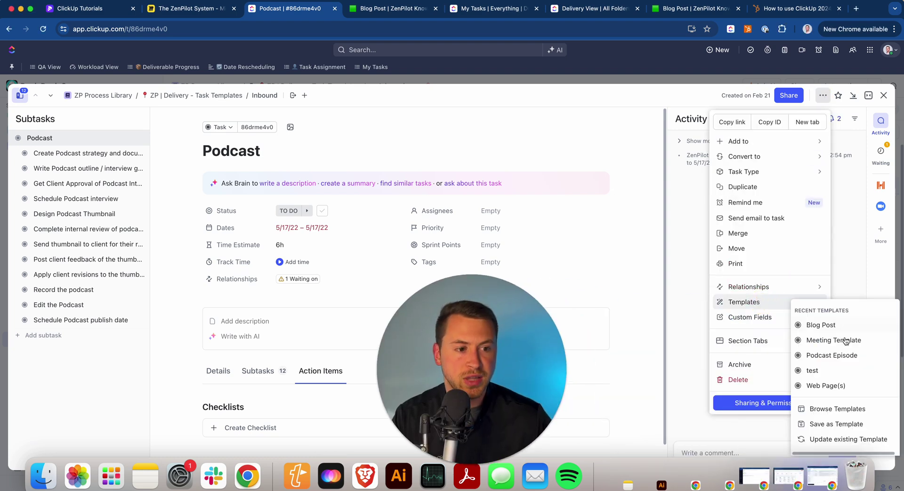
click(837, 423)
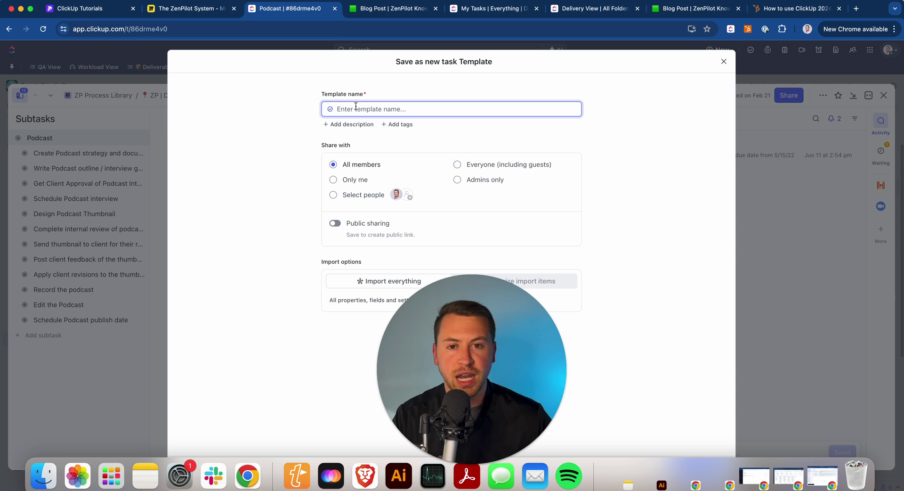
click(344, 82)
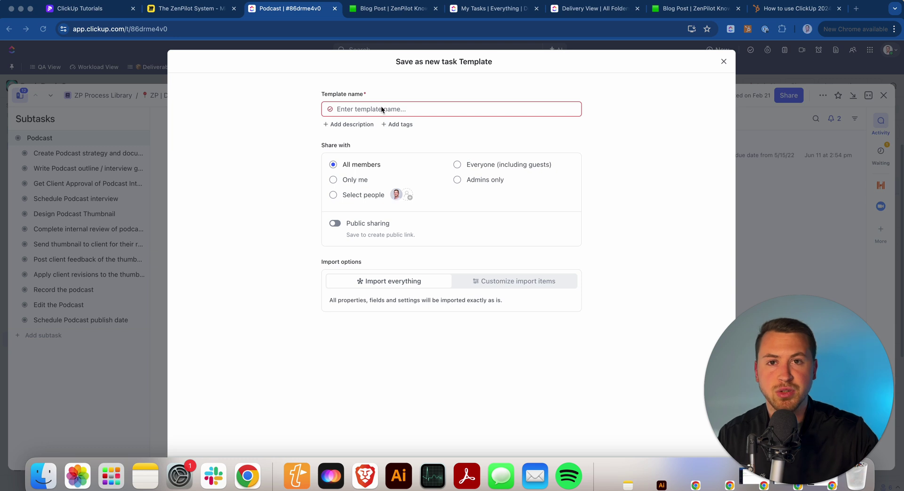
click(724, 62)
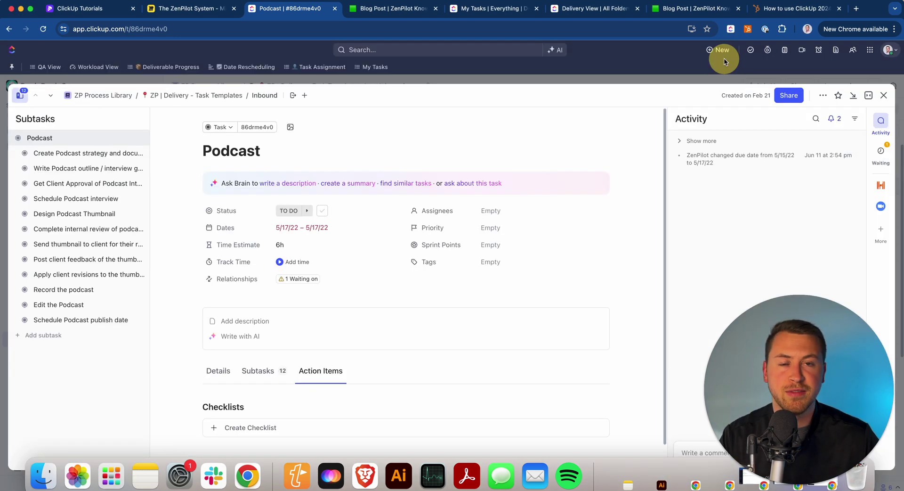
Close the Podcast task, collapse the ZP Process Library space, and switch to the ZenPilot System board in Miro to review the blog task comparison
click(883, 95)
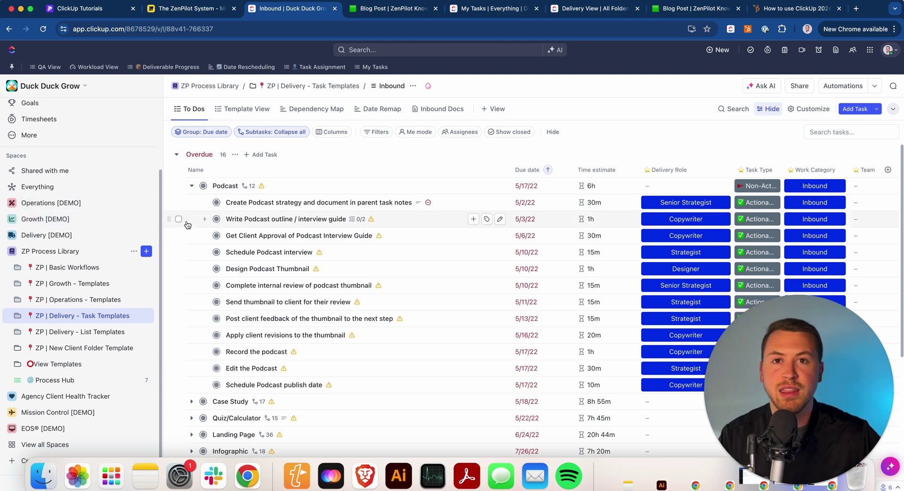
click(12, 251)
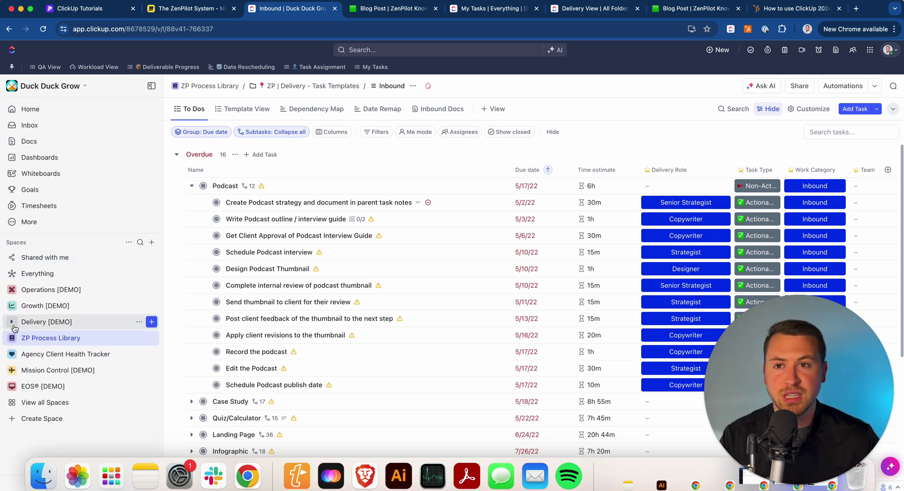
click(160, 15)
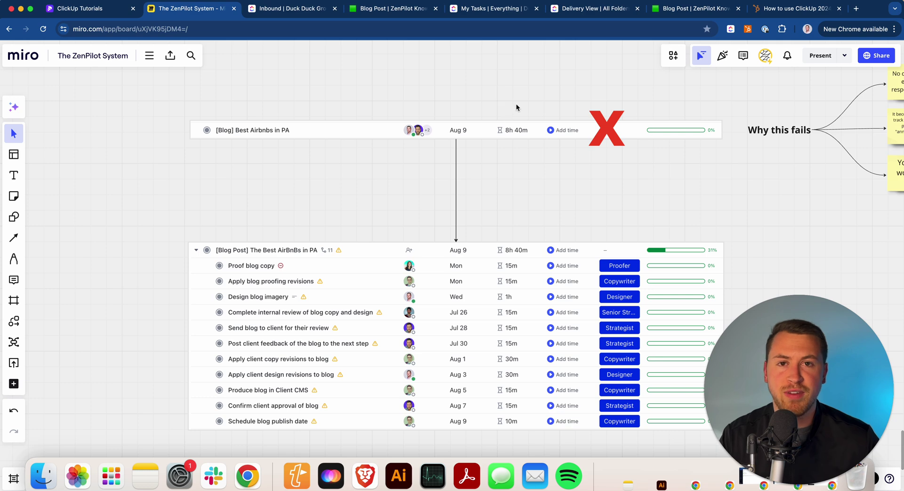
Switch to the "How to use ClickUp 2024" PDF and skim its setup steps, hierarchy examples and task structure advice through page 16
click(797, 8)
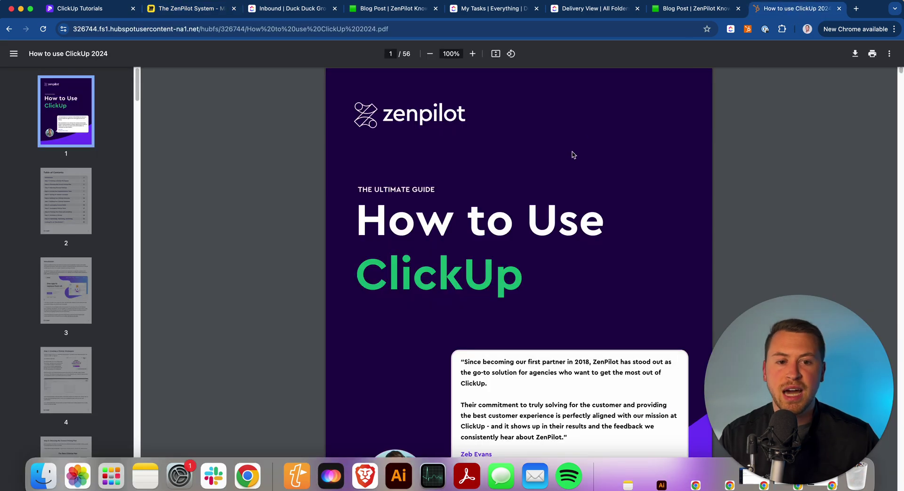
scroll(565, 158, down, 8)
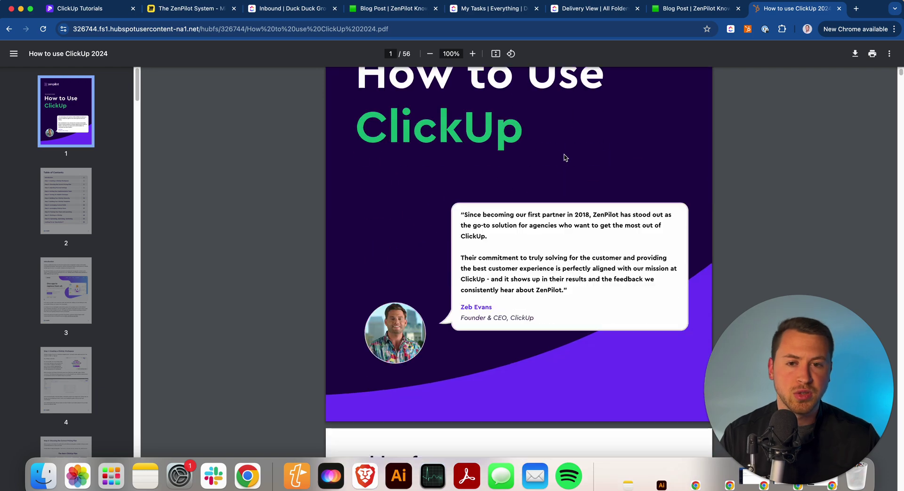
scroll(560, 166, down, 20)
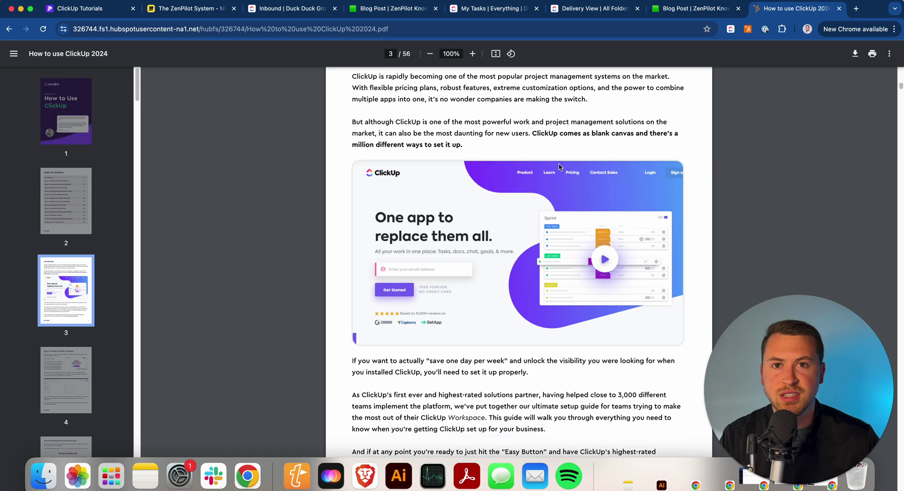
scroll(559, 167, down, 20)
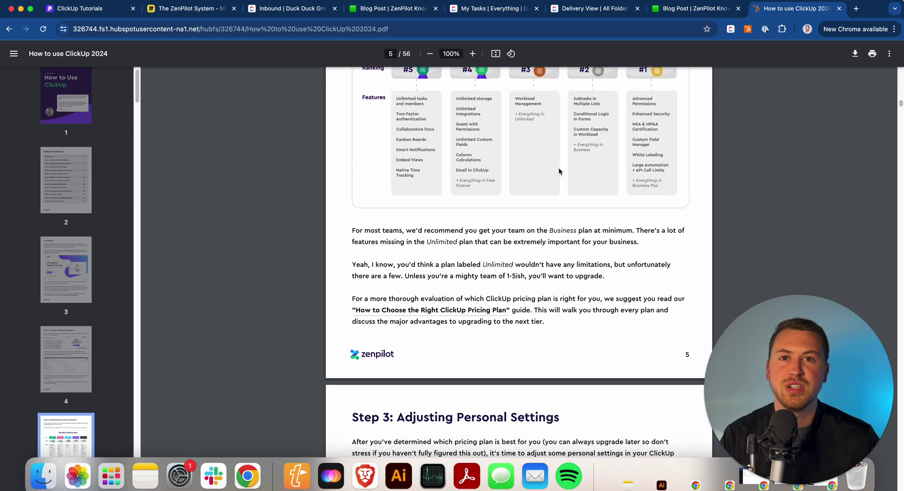
scroll(559, 171, down, 10)
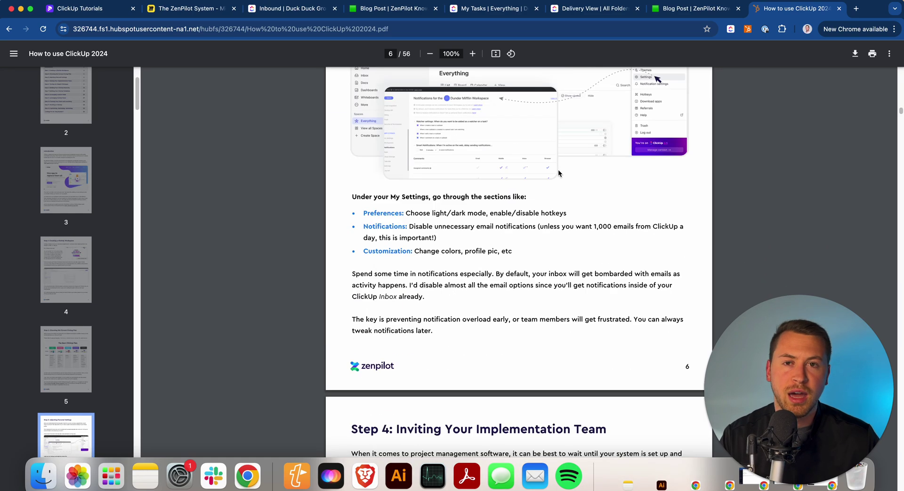
scroll(558, 173, down, 17)
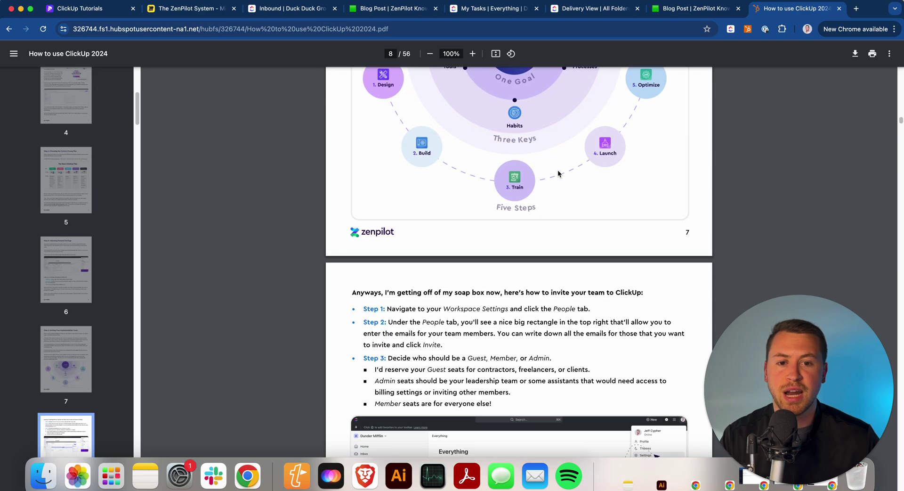
scroll(558, 174, down, 20)
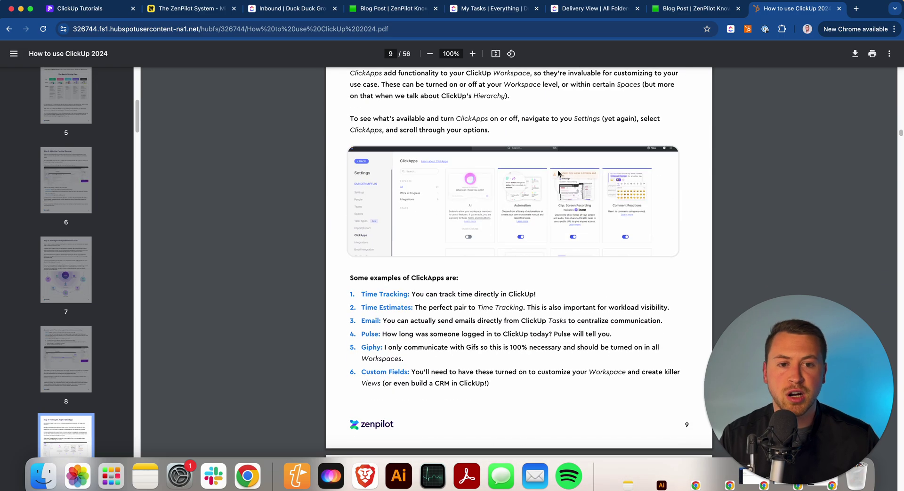
scroll(558, 172, down, 20)
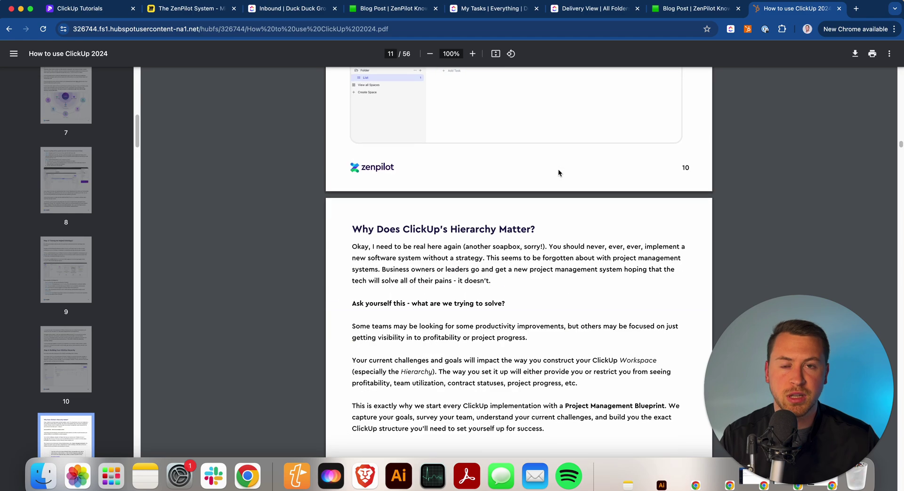
scroll(557, 171, down, 20)
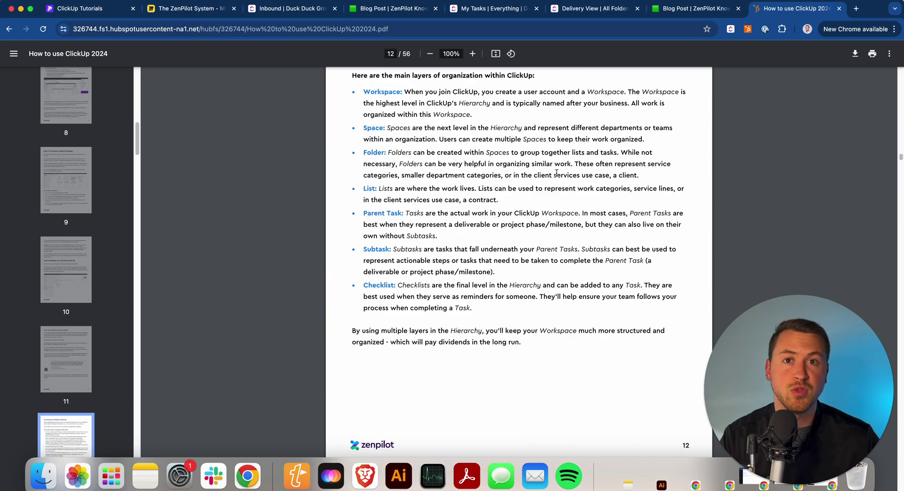
scroll(557, 175, down, 2)
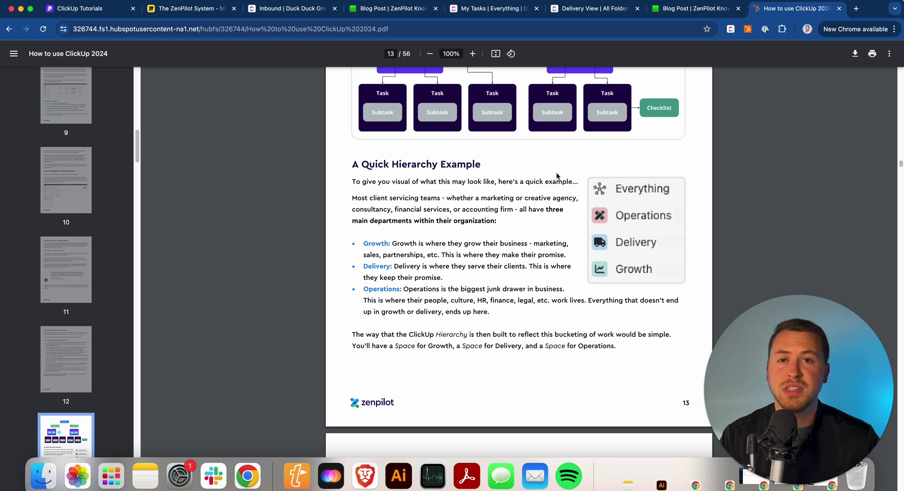
scroll(557, 175, down, 2)
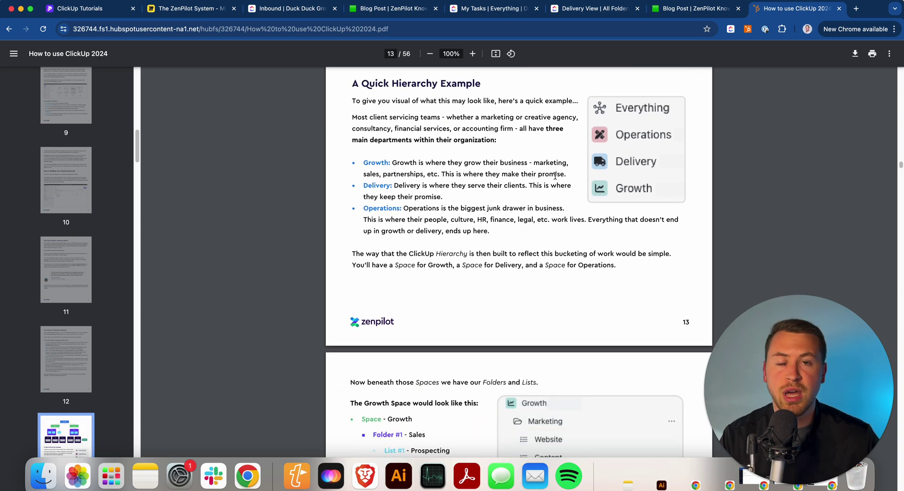
scroll(555, 176, down, 9)
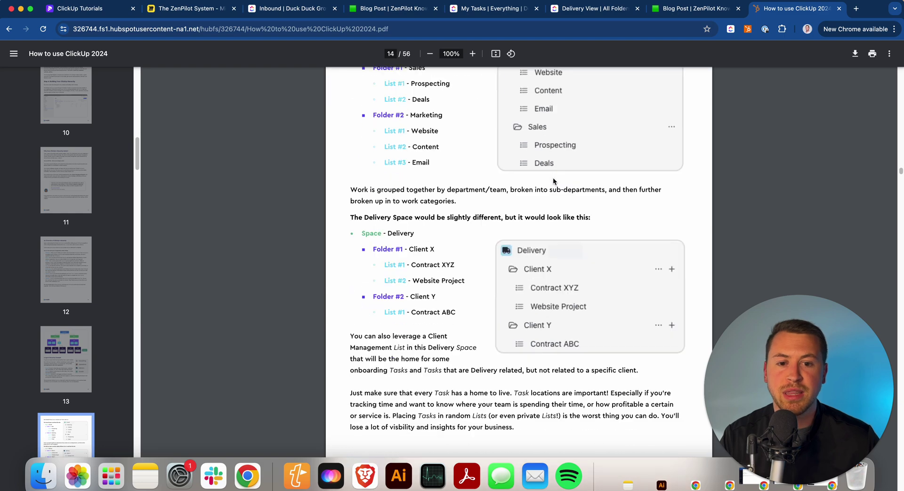
scroll(554, 180, down, 12)
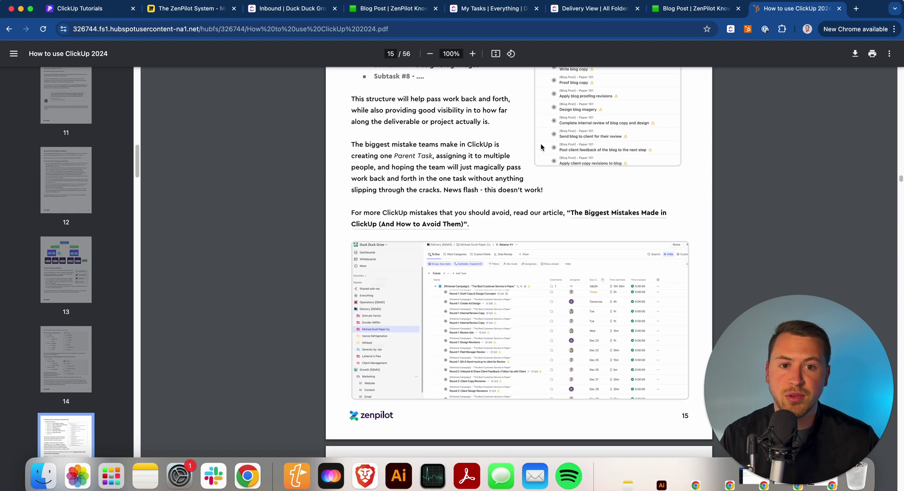
scroll(541, 147, down, 7)
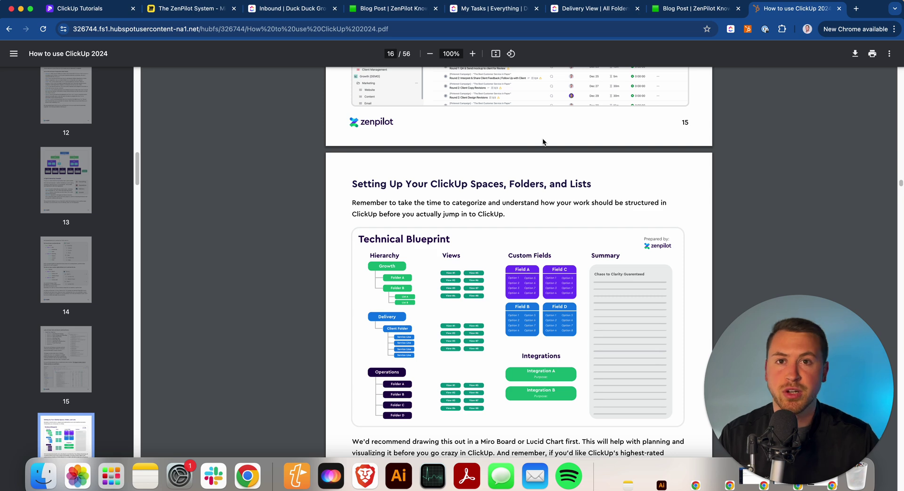